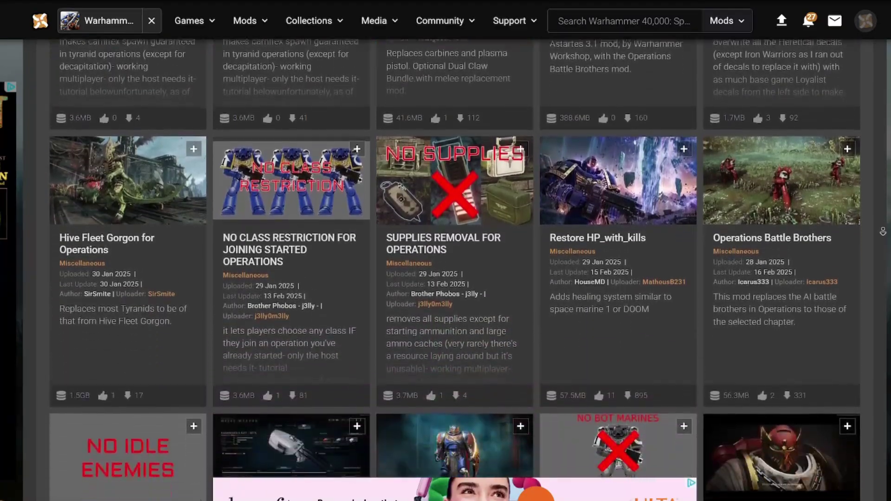
Scroll the Space Marine 2 mods list and open the Astartes Overhaul 3.1 mod page
{"action": "left_click", "coordinate": [168, 269]}
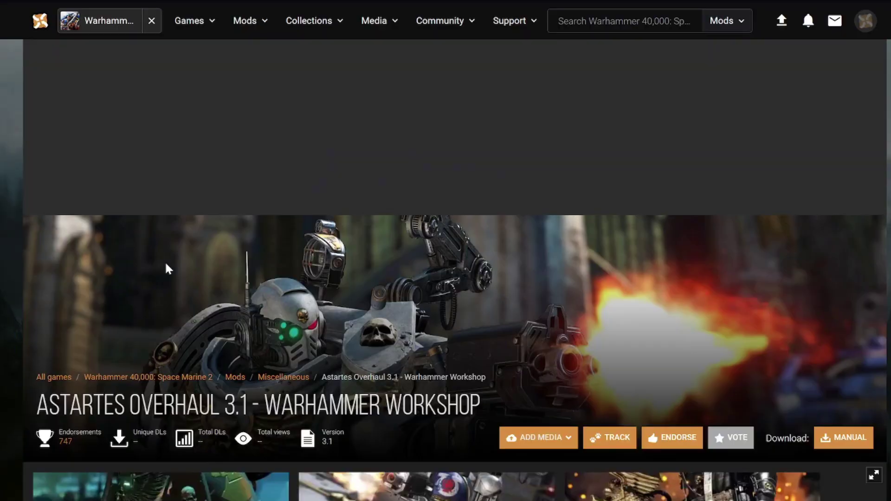
{"action": "scroll", "coordinate": [258, 247], "scroll_direction": "down", "scroll_amount": 3}
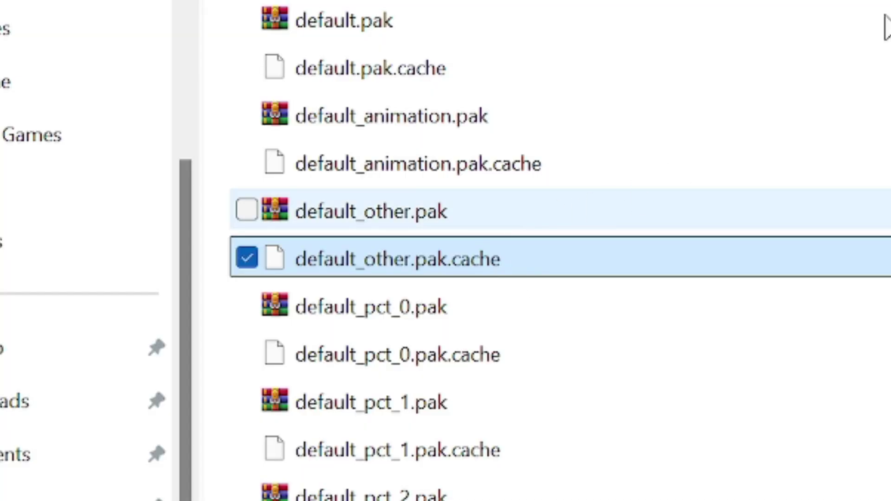
Point out default_other.pak and default_other.pak.cache, then complete the 'BSCRIBE' hint text
{"action": "left_click", "coordinate": [533, 223]}
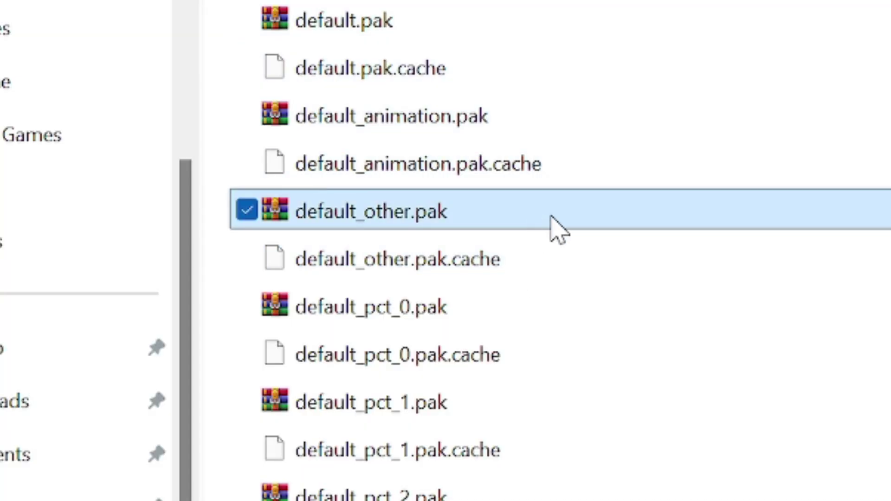
{"action": "left_click", "coordinate": [544, 268]}
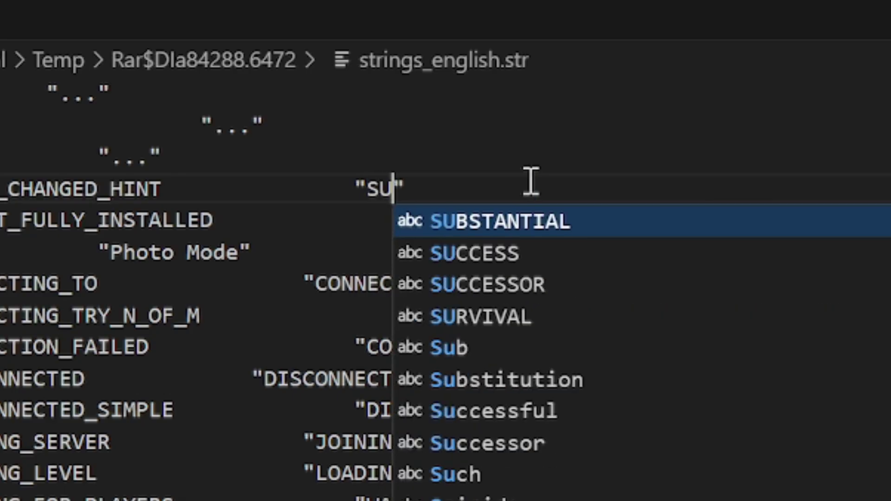
{"action": "type", "text": "BSCRIBE!!!!!!!!\""}
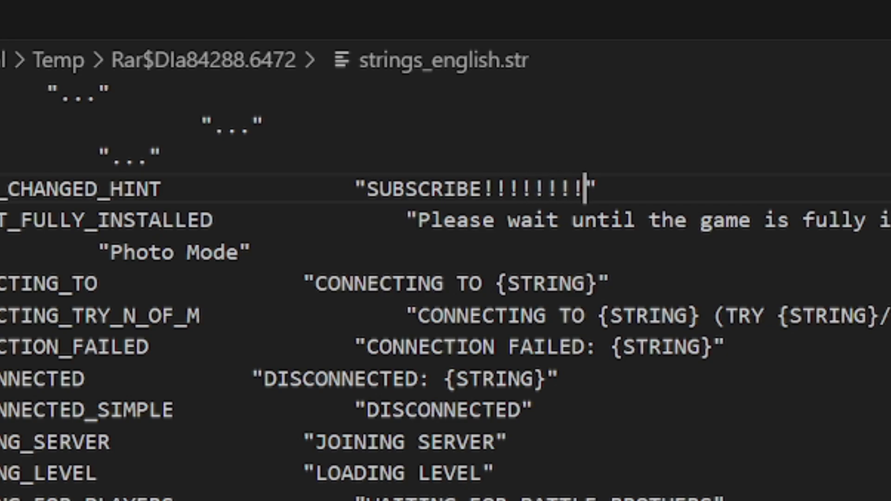
{"action": "key", "text": "End"}
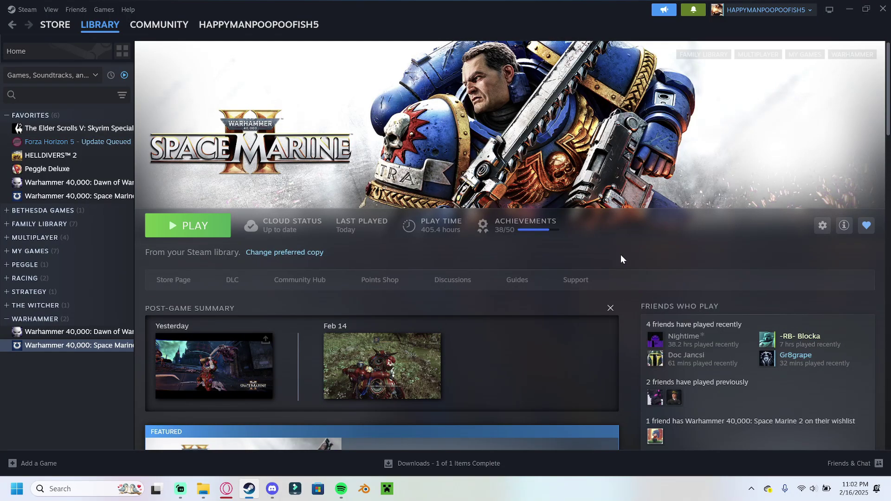
Open Space Marine 2's local install folder through Steam's Manage > Browse local files
{"action": "right_click", "coordinate": [82, 347]}
{"action": "mouse_move", "coordinate": [128, 436]}
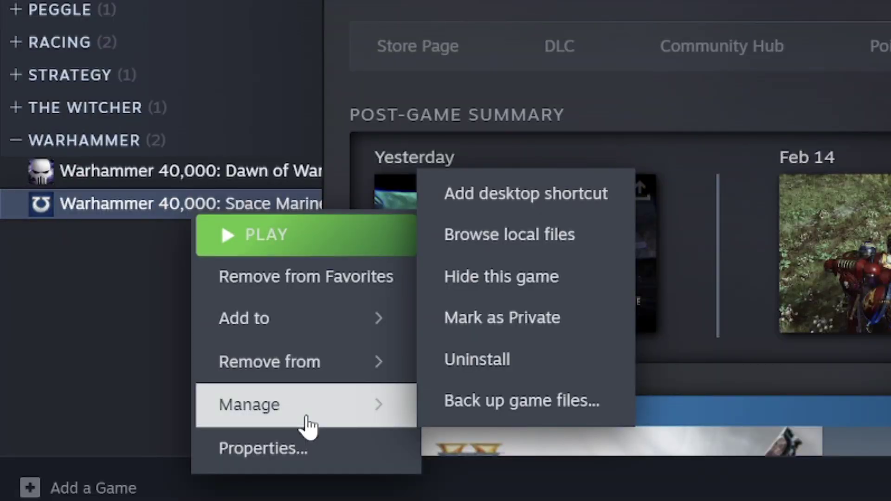
{"action": "left_click", "coordinate": [547, 248]}
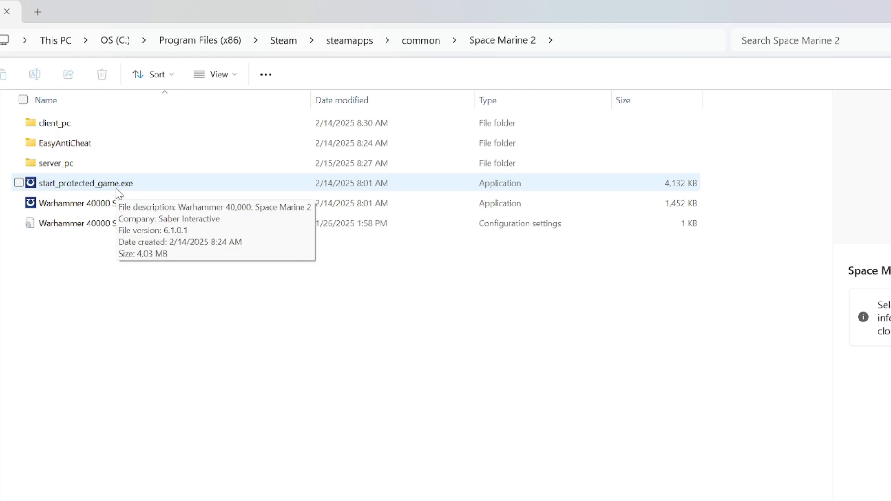
{"action": "left_click", "coordinate": [93, 163]}
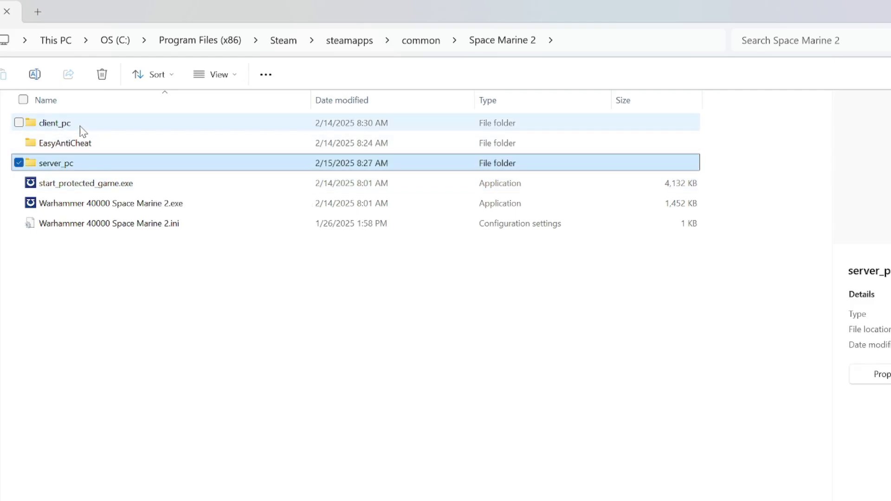
{"action": "left_click", "coordinate": [80, 124], "text": "ctrl"}
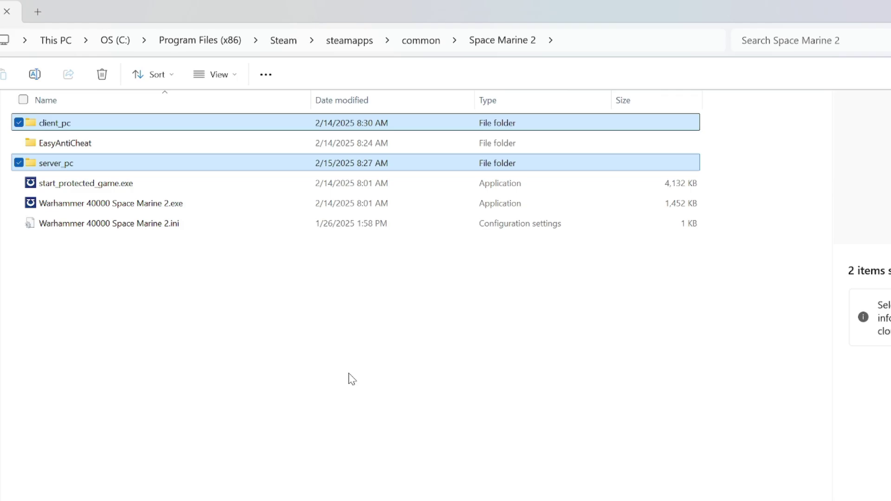
{"action": "left_click", "coordinate": [320, 372]}
{"action": "left_click", "coordinate": [116, 122]}
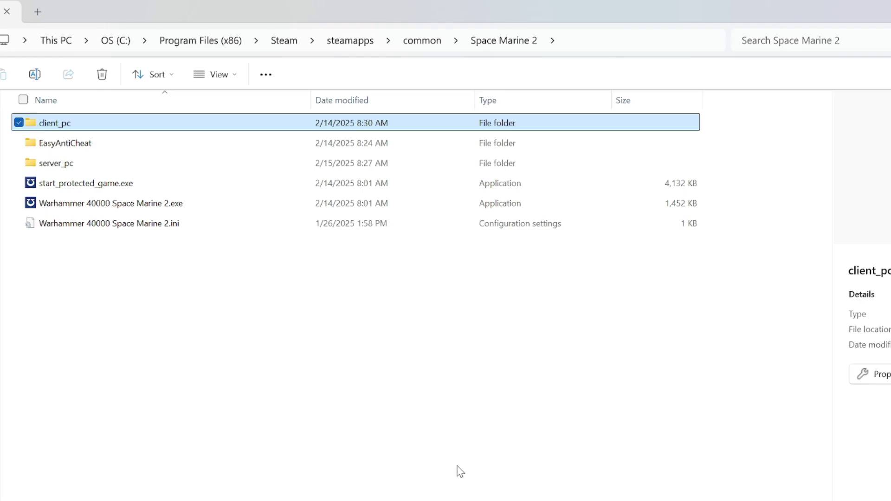
{"action": "key", "text": "Down"}
{"action": "key", "text": "Down"}
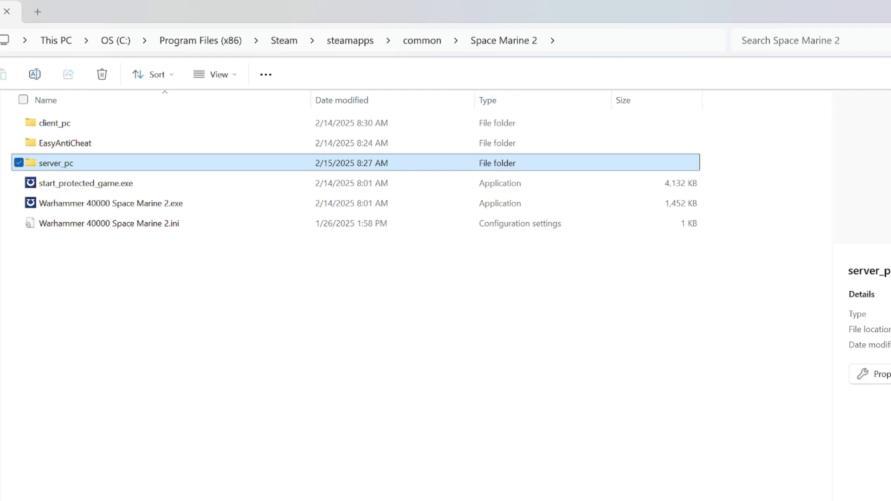
{"action": "left_click", "coordinate": [85, 133]}
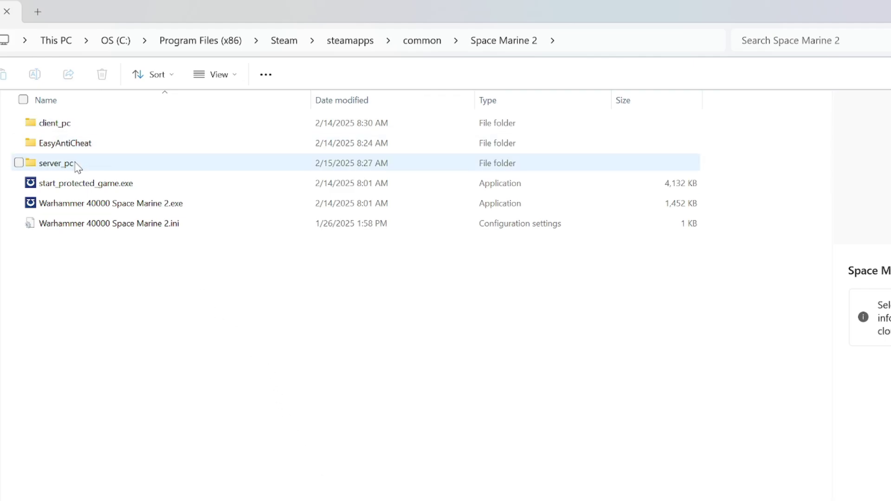
{"action": "mouse_move", "coordinate": [71, 125]}
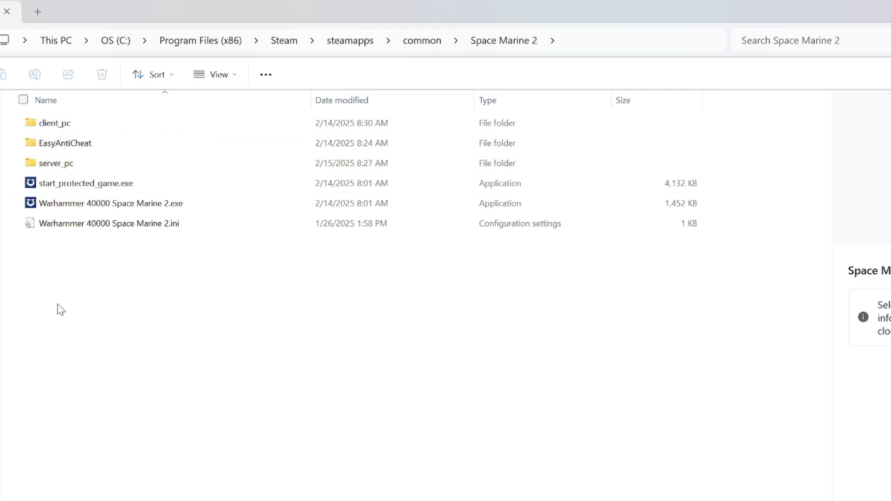
Navigate into client_pc\root\paks\client\default in the game folder
{"action": "double_click", "coordinate": [62, 126]}
{"action": "double_click", "coordinate": [61, 125]}
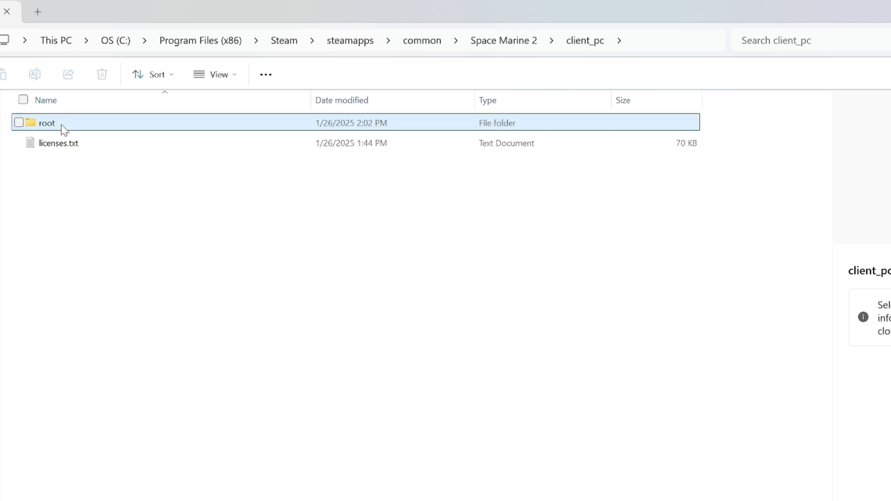
{"action": "double_click", "coordinate": [60, 169]}
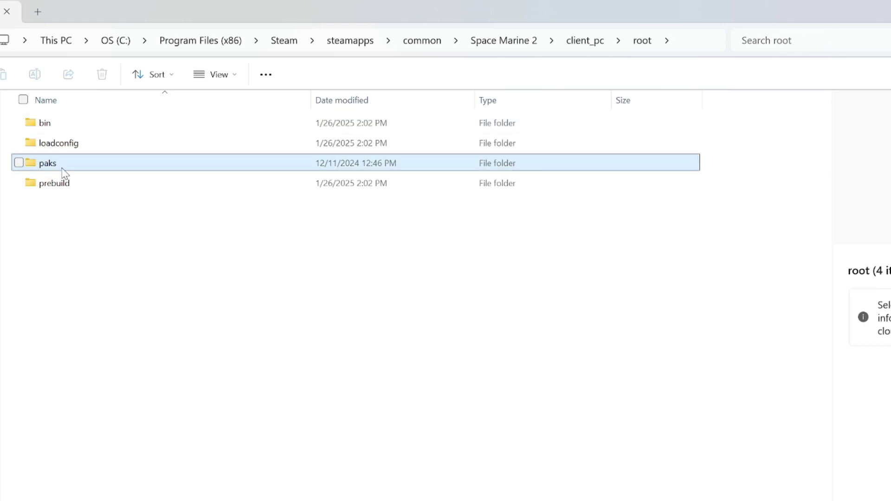
{"action": "double_click", "coordinate": [56, 133]}
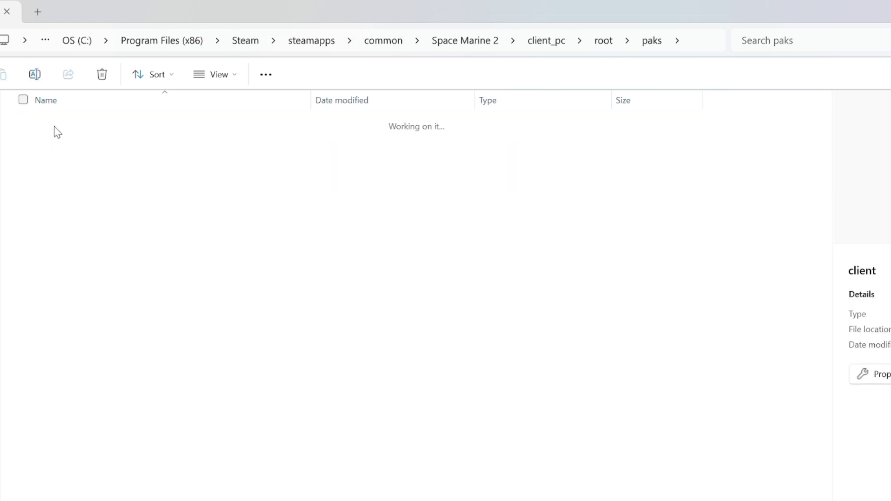
{"action": "left_click", "coordinate": [55, 128]}
{"action": "double_click", "coordinate": [55, 129]}
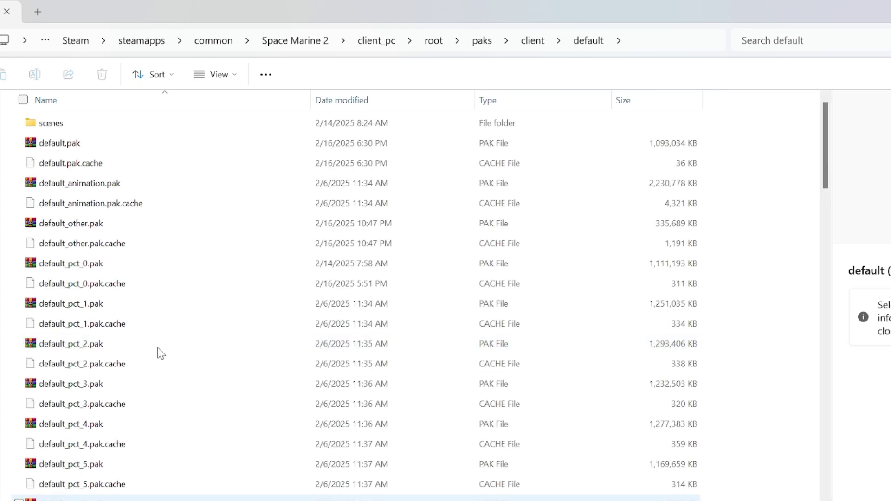
Scroll the default folder and select the default_other.pak archive
{"action": "scroll", "coordinate": [228, 202], "scroll_direction": "down", "scroll_amount": 2}
{"action": "scroll", "coordinate": [228, 202], "scroll_direction": "down", "scroll_amount": 20}
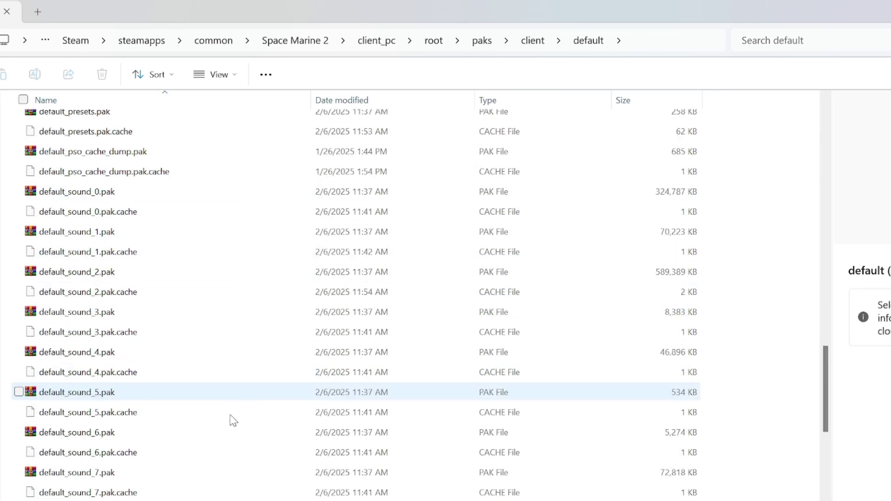
{"action": "scroll", "coordinate": [216, 437], "scroll_direction": "up", "scroll_amount": 15}
{"action": "scroll", "coordinate": [216, 492], "scroll_direction": "up", "scroll_amount": 7}
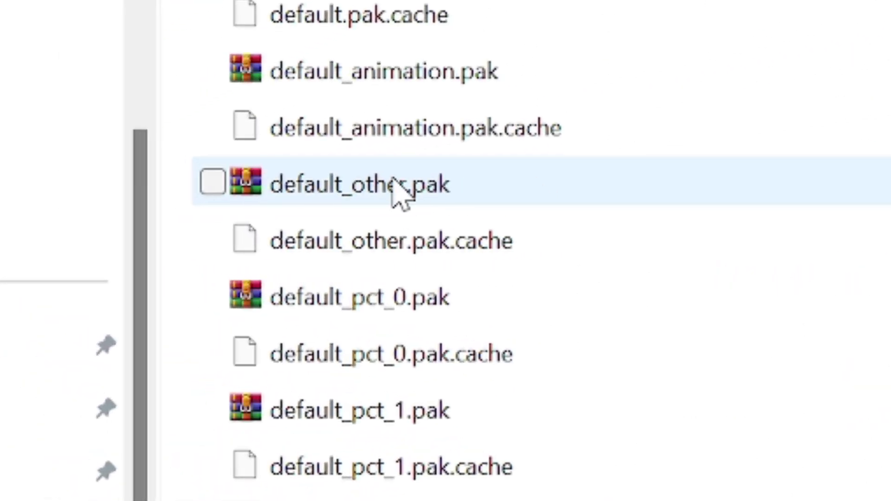
{"action": "mouse_move", "coordinate": [395, 186]}
{"action": "left_click", "coordinate": [404, 199]}
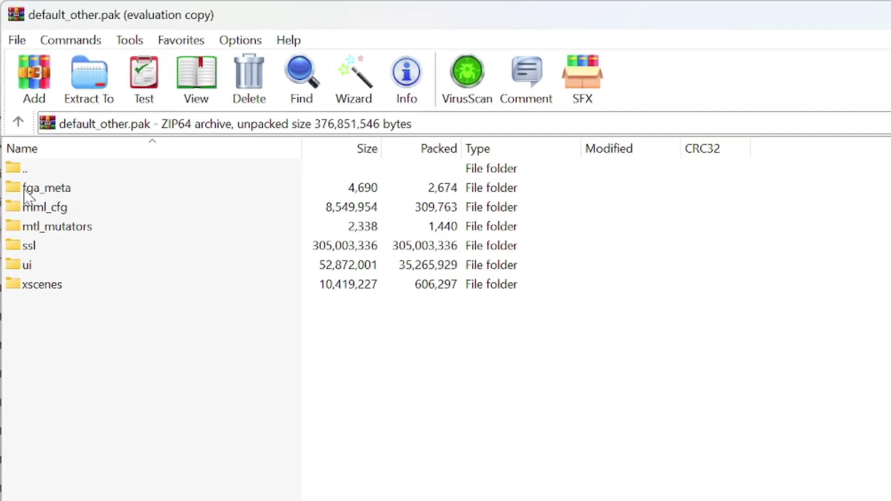
Browse the archive to ssl\main\game\game_modes\descs and open game_mode_description_library.sso for editing
{"action": "double_click", "coordinate": [30, 249]}
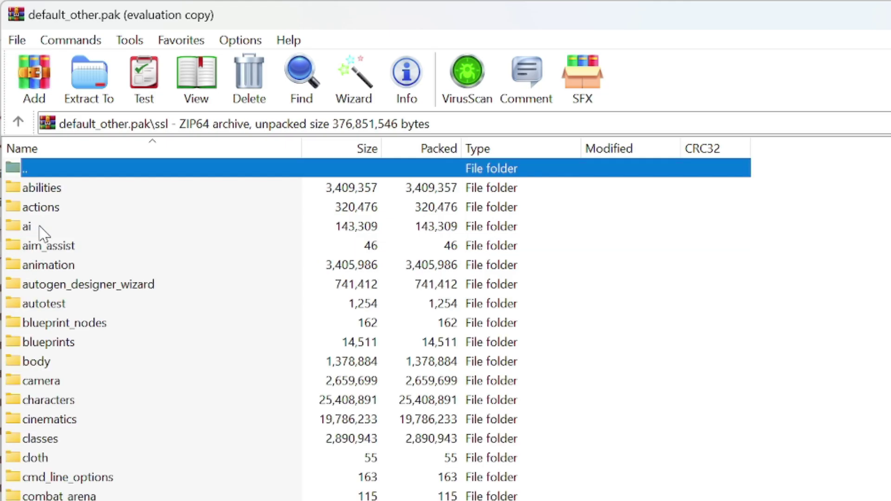
{"action": "scroll", "coordinate": [55, 287], "scroll_direction": "down", "scroll_amount": 4}
{"action": "scroll", "coordinate": [55, 298], "scroll_direction": "down", "scroll_amount": 7}
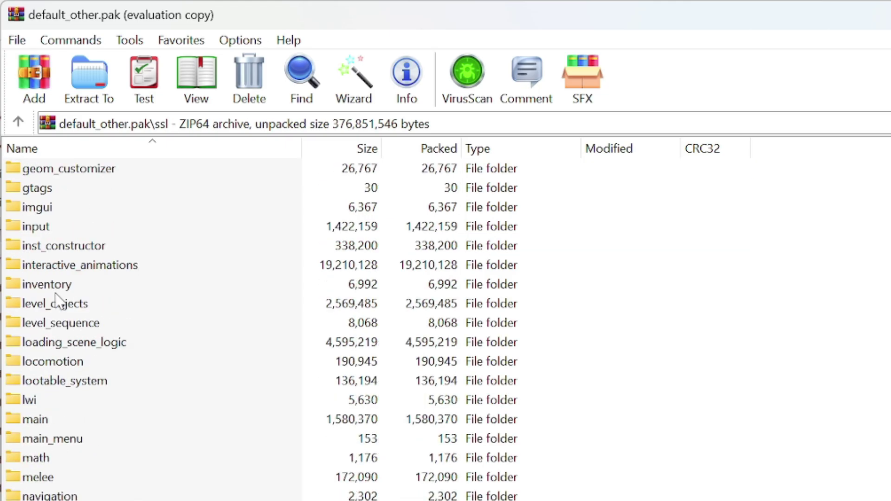
{"action": "double_click", "coordinate": [67, 424]}
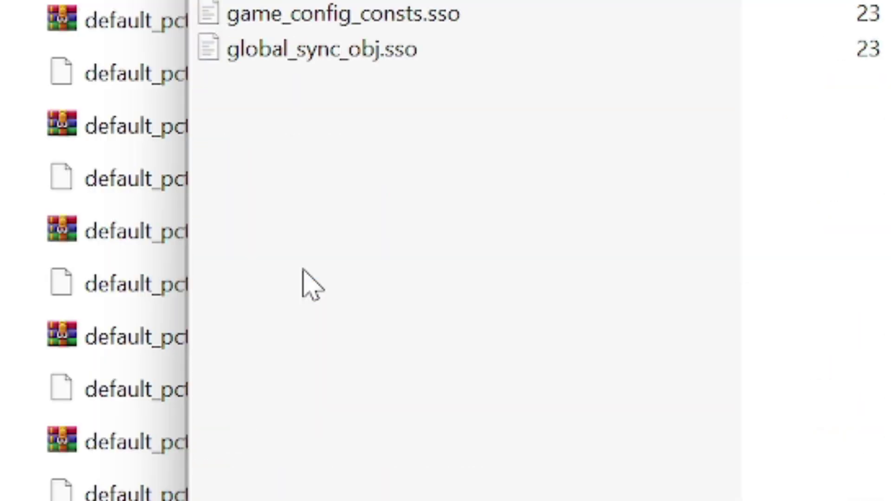
{"action": "double_click", "coordinate": [93, 188]}
{"action": "double_click", "coordinate": [92, 188]}
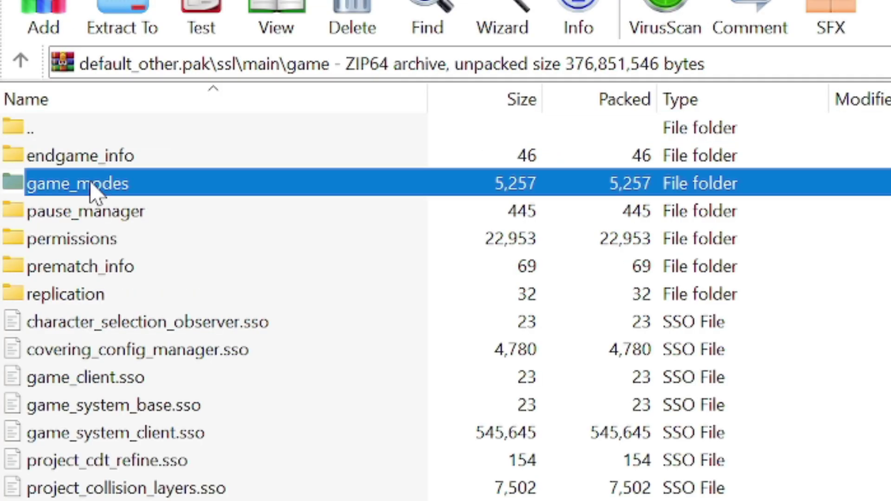
{"action": "double_click", "coordinate": [67, 160]}
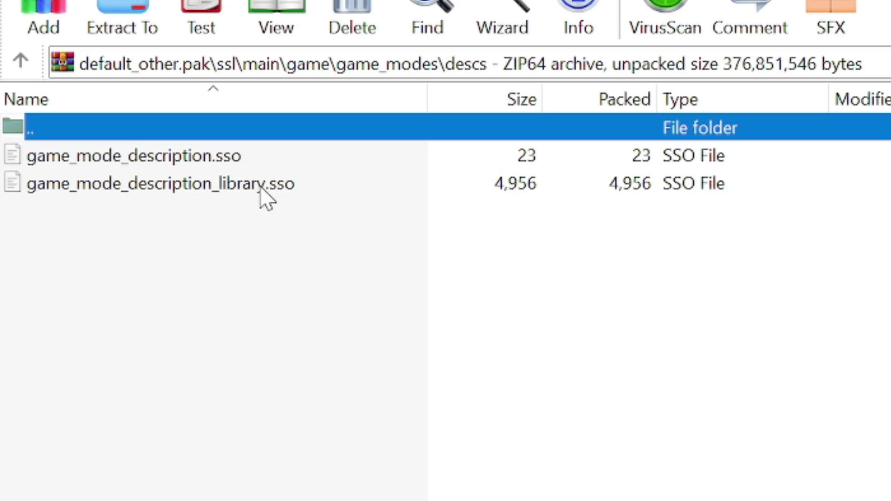
{"action": "left_click", "coordinate": [267, 198]}
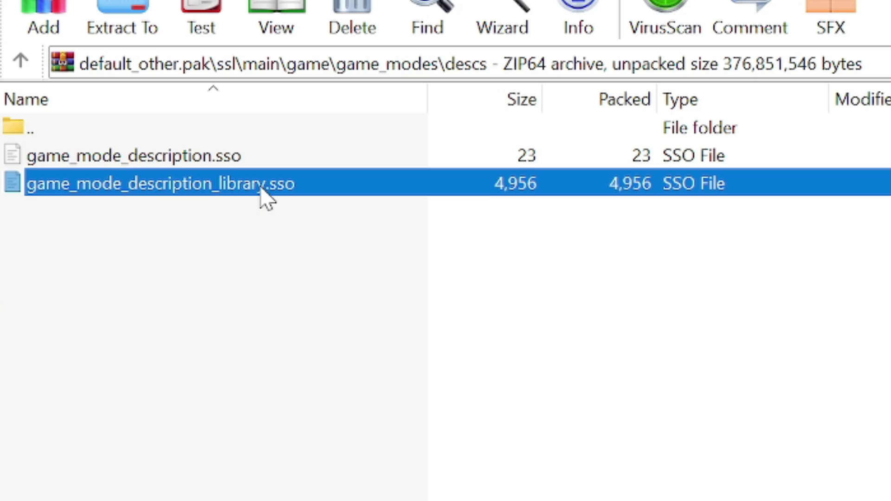
{"action": "double_click", "coordinate": [267, 198]}
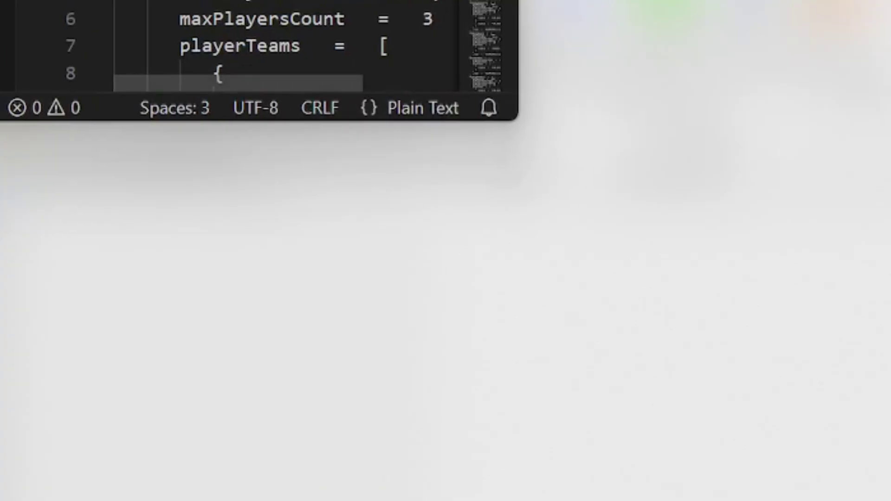
{"action": "left_click", "coordinate": [313, 175]}
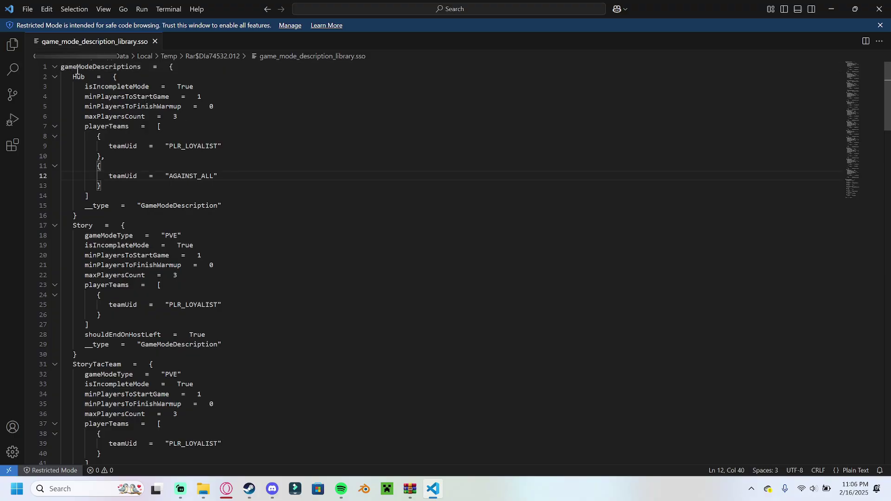
Inspect the Hub game mode entry, highlighting its maxPlayersCount and minPlayersToStartGame lines
{"action": "scroll", "coordinate": [270, 183], "scroll_direction": "down", "scroll_amount": 7}
{"action": "scroll", "coordinate": [265, 180], "scroll_direction": "down", "scroll_amount": 20}
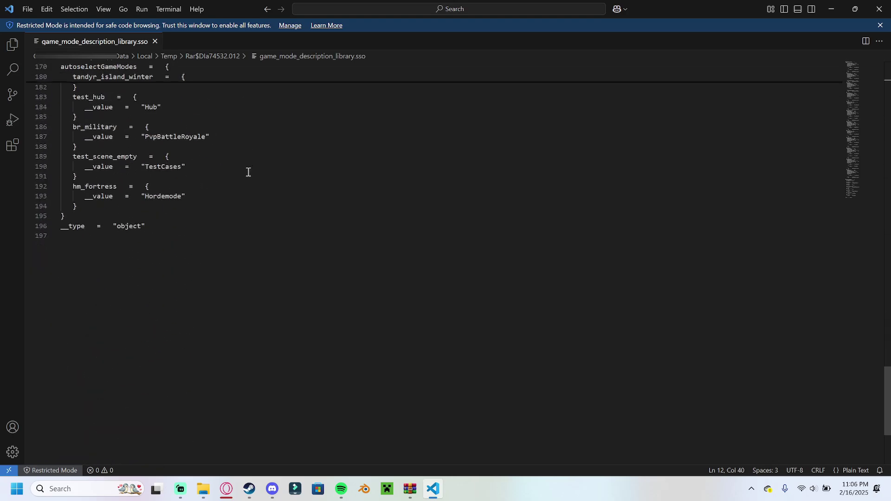
{"action": "scroll", "coordinate": [243, 180], "scroll_direction": "up", "scroll_amount": 20}
{"action": "scroll", "coordinate": [245, 186], "scroll_direction": "up", "scroll_amount": 16}
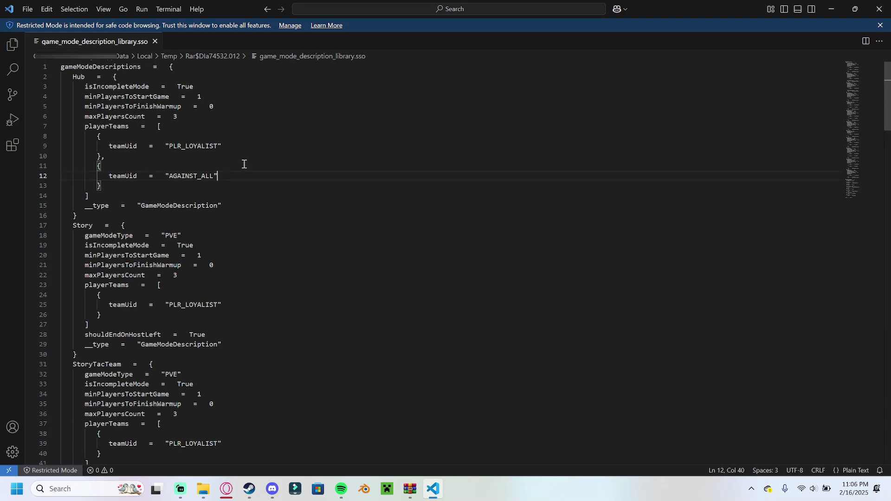
{"action": "left_click", "coordinate": [73, 77]}
{"action": "double_click", "coordinate": [166, 148]}
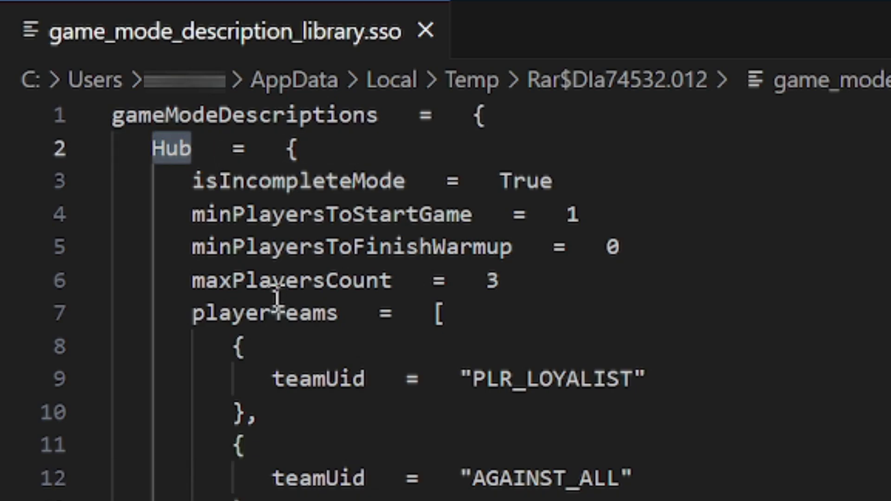
{"action": "left_click_drag", "start_coordinate": [531, 279], "coordinate": [166, 280]}
{"action": "left_click", "coordinate": [707, 309]}
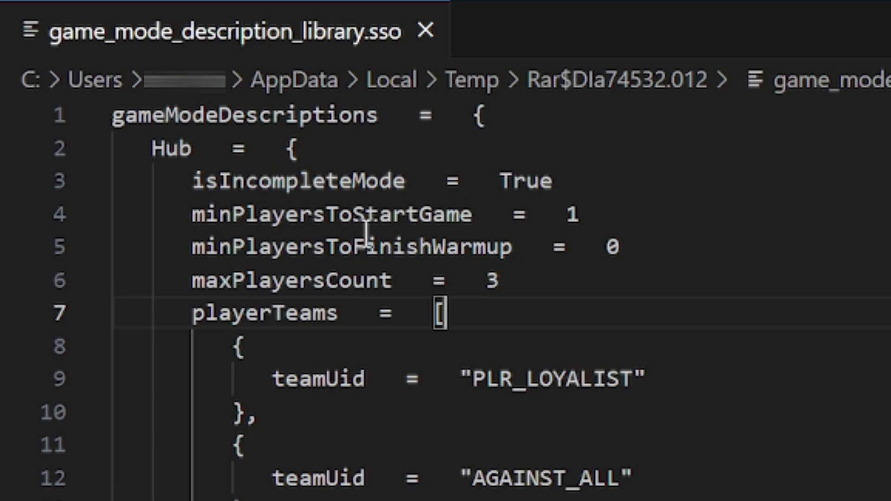
{"action": "left_click_drag", "start_coordinate": [193, 215], "coordinate": [593, 207]}
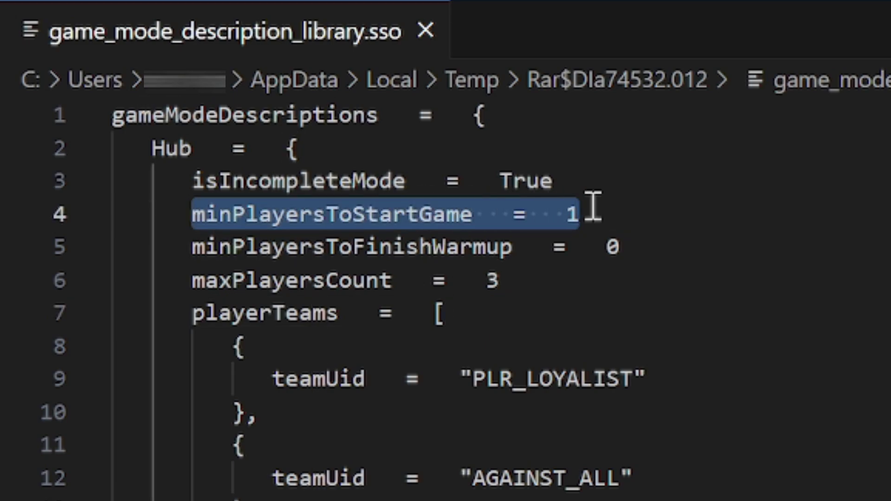
{"action": "left_click", "coordinate": [181, 252]}
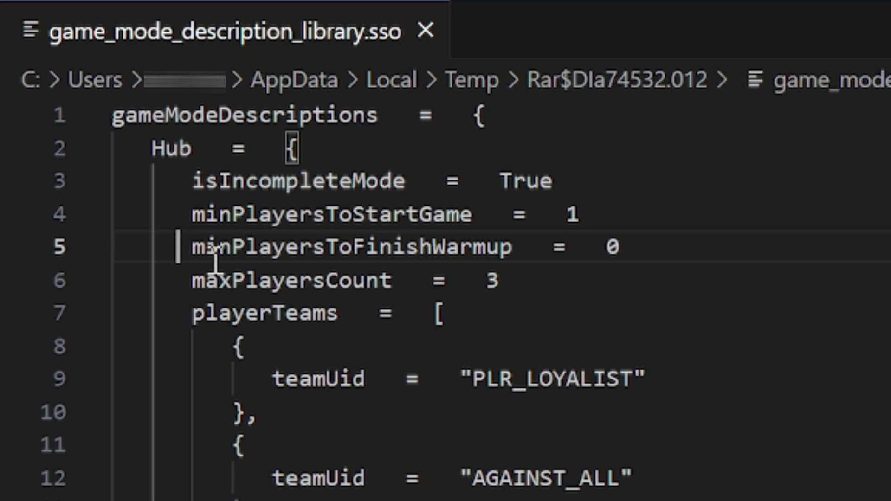
Highlight Hub's maxPlayersCount = 3 line again and compare the Hub and Story mode names
{"action": "left_click", "coordinate": [576, 280]}
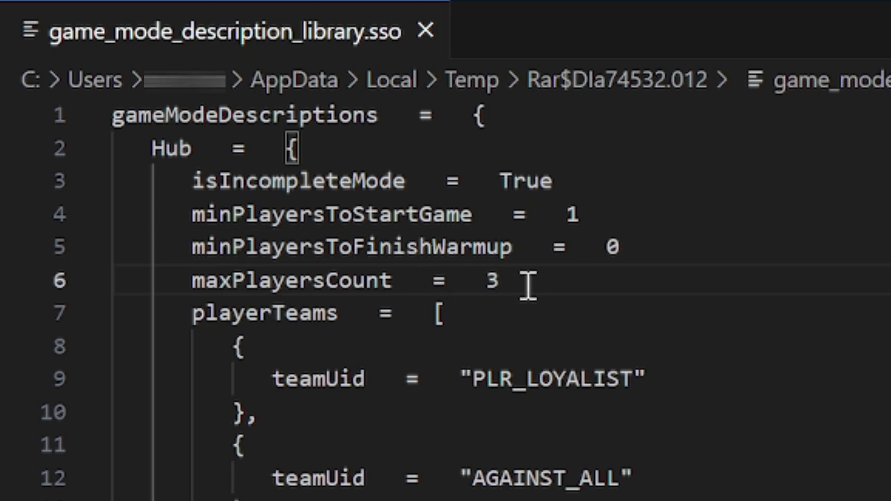
{"action": "left_click_drag", "start_coordinate": [523, 282], "coordinate": [190, 281]}
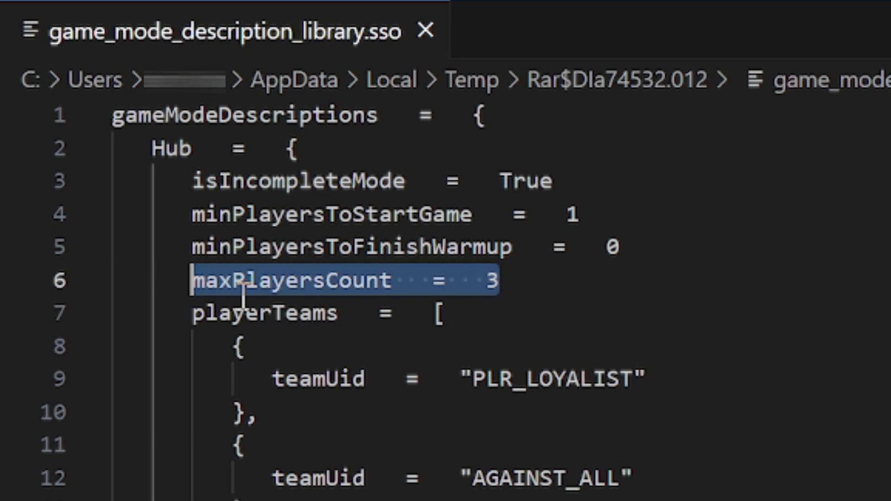
{"action": "left_click", "coordinate": [367, 281]}
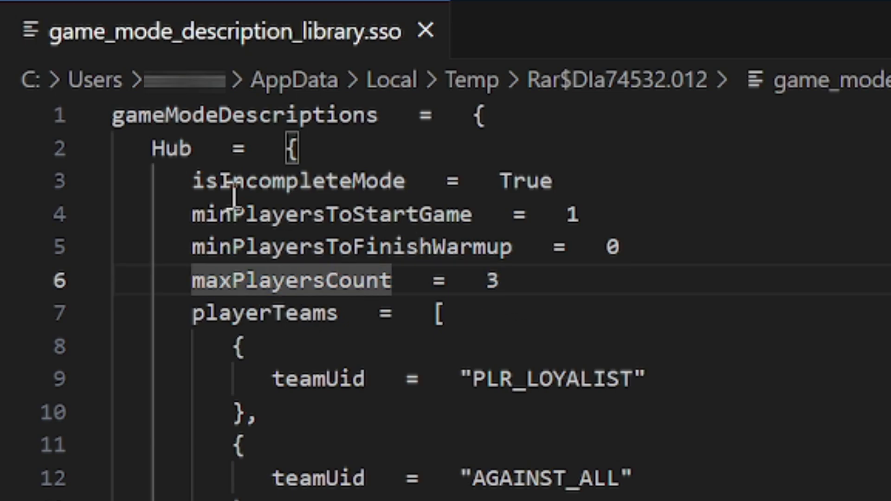
{"action": "left_click_drag", "start_coordinate": [153, 148], "coordinate": [191, 147]}
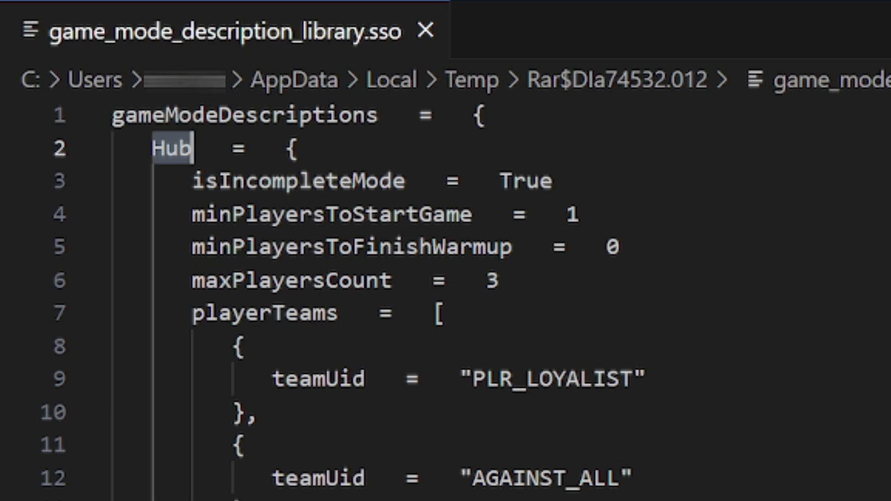
{"action": "left_click_drag", "start_coordinate": [139, 111], "coordinate": [206, 111]}
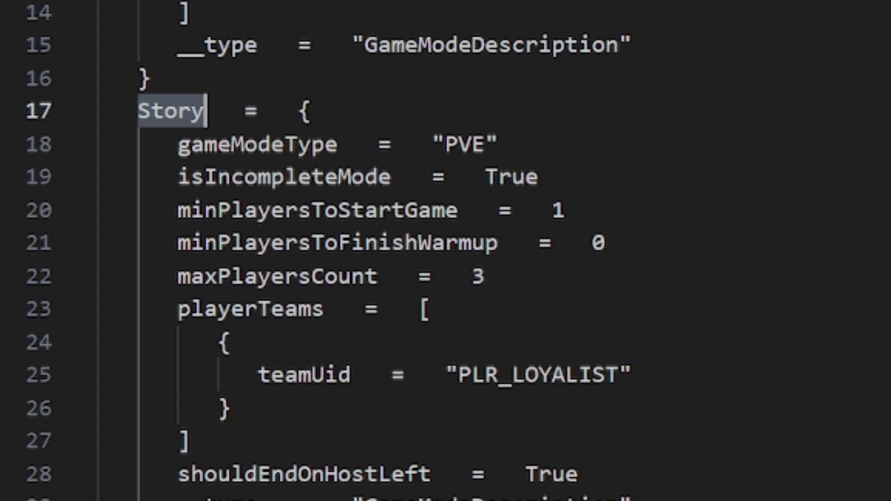
{"action": "left_click", "coordinate": [633, 45]}
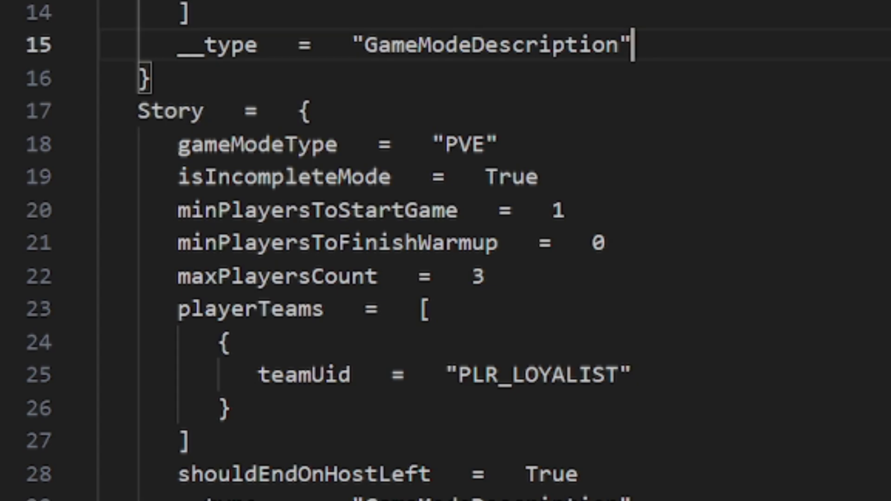
Change the Pve mode's maxPlayersCount on line 50 from 3 to 6
{"action": "scroll", "coordinate": [325, 251], "scroll_direction": "down", "scroll_amount": 9}
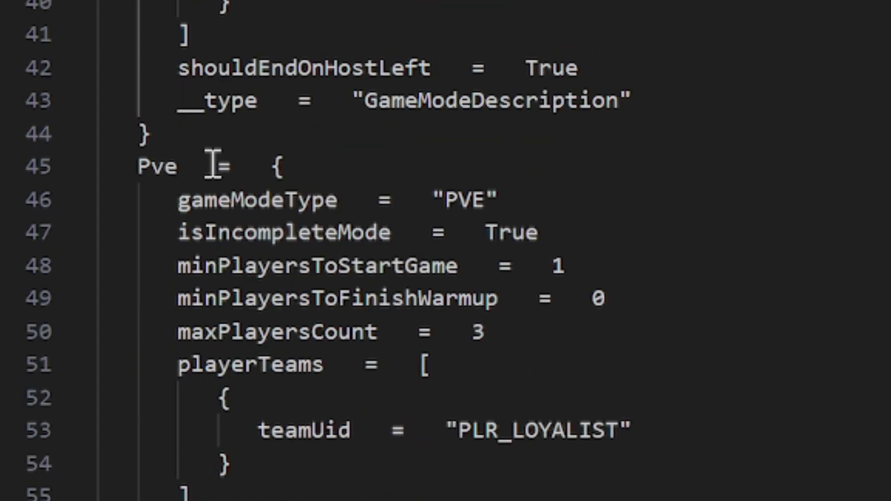
{"action": "double_click", "coordinate": [169, 163]}
{"action": "left_click", "coordinate": [118, 166], "text": "shift"}
{"action": "left_click", "coordinate": [139, 167]}
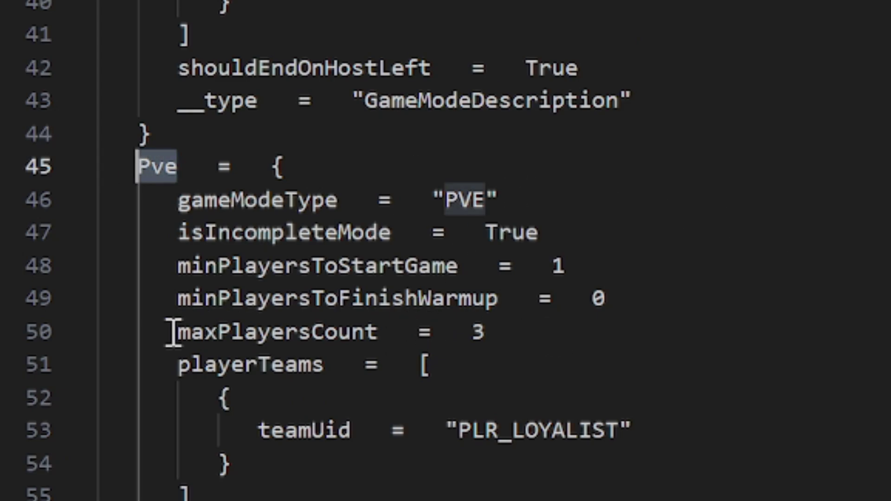
{"action": "left_click_drag", "start_coordinate": [175, 331], "coordinate": [490, 331]}
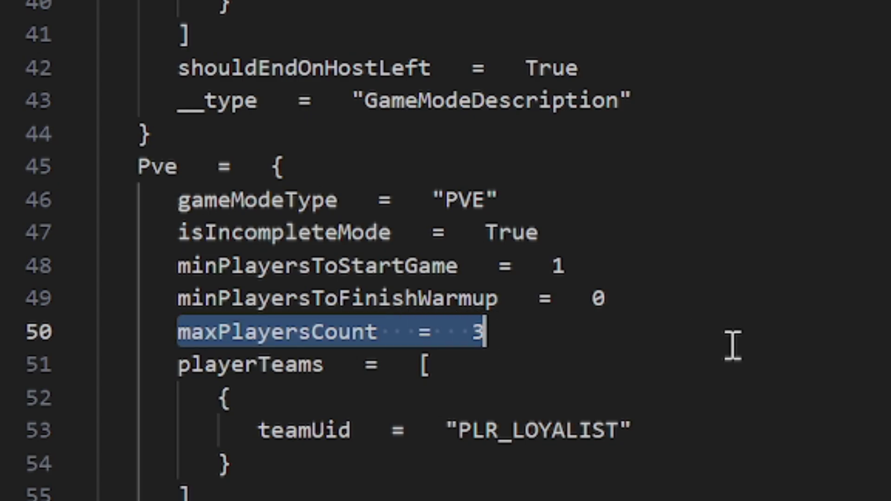
{"action": "left_click", "coordinate": [550, 332]}
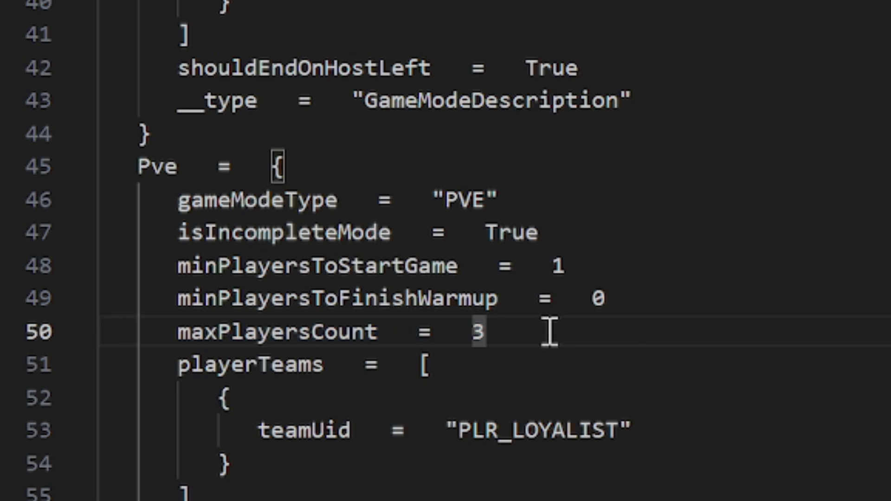
{"action": "type", "text": "6"}
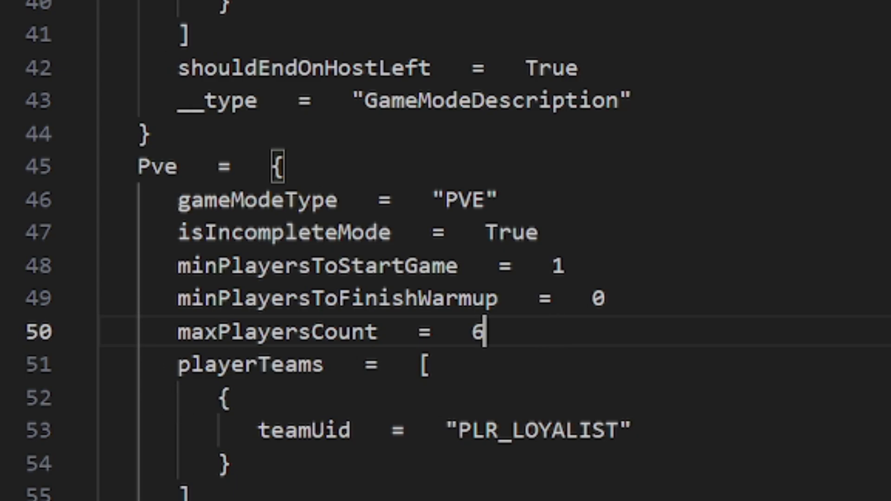
Save the edited library file and accept updating it inside the client default_other.pak
{"action": "left_click", "coordinate": [28, 9]}
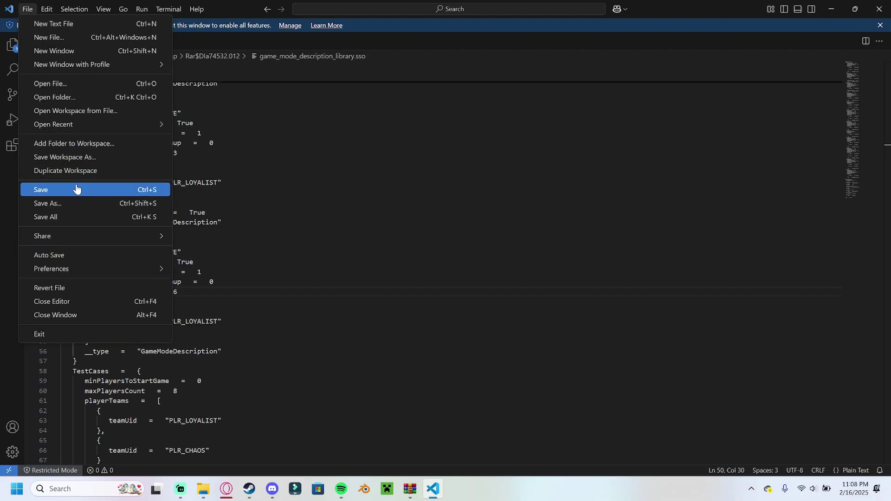
{"action": "left_click", "coordinate": [78, 189]}
{"action": "left_click", "coordinate": [410, 488]}
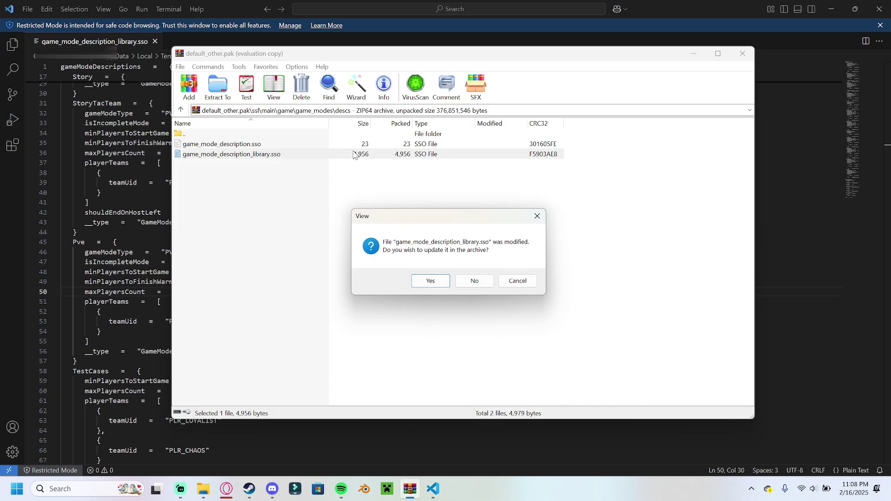
{"action": "left_click", "coordinate": [424, 277]}
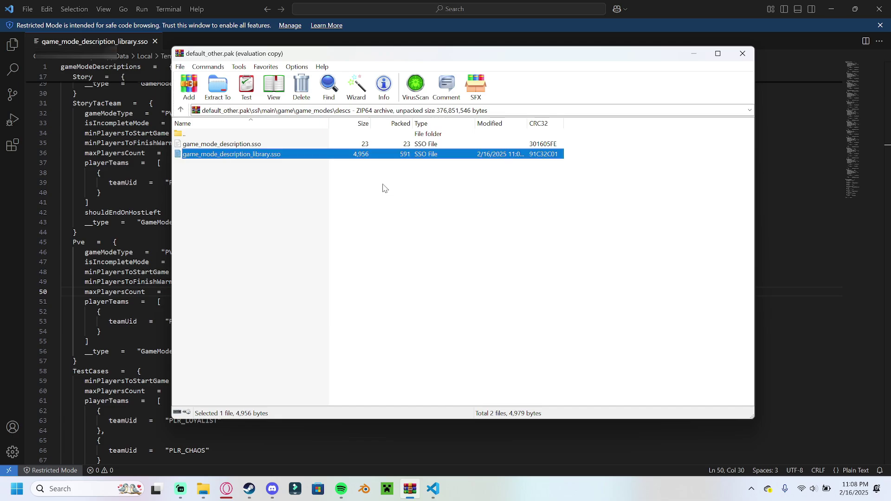
{"action": "left_click", "coordinate": [743, 54]}
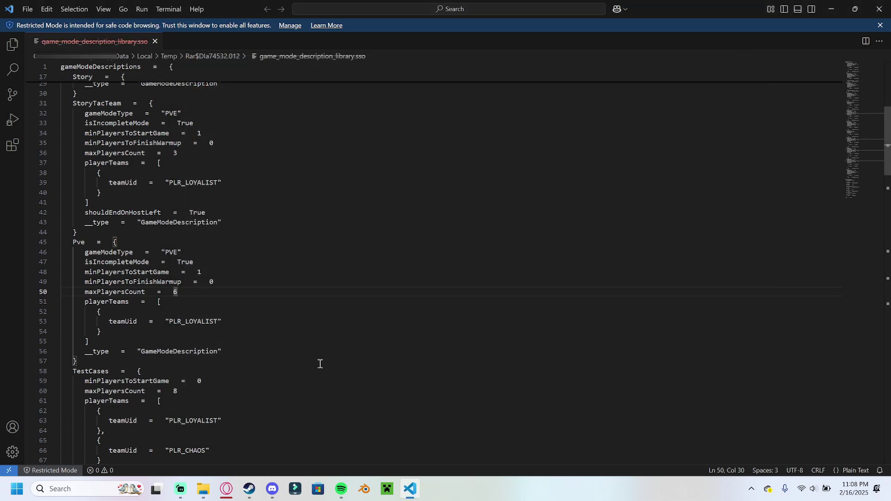
{"action": "left_click", "coordinate": [203, 489]}
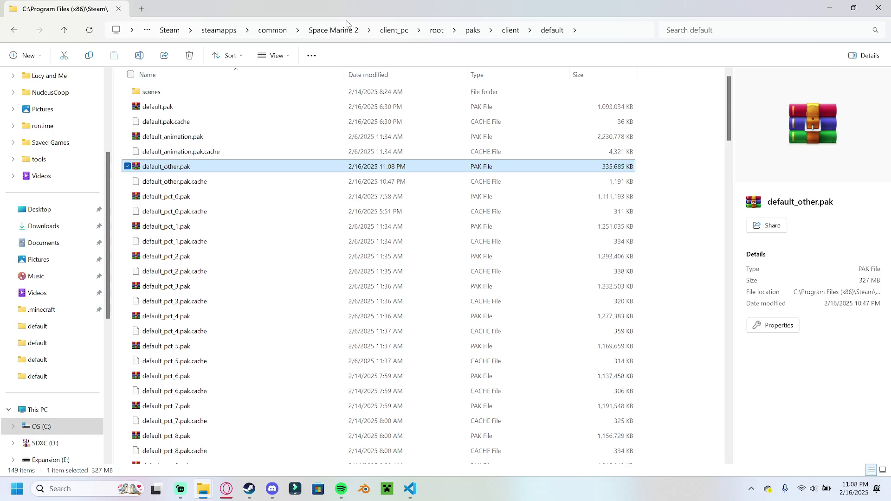
Go to server_pc\root\paks\server\default and open its default_other.pak in WinRAR
{"action": "left_click", "coordinate": [327, 34]}
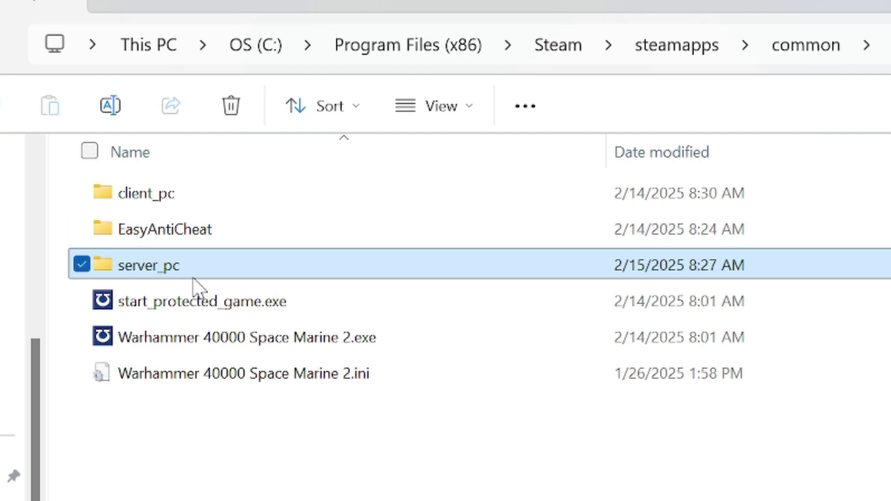
{"action": "double_click", "coordinate": [201, 266]}
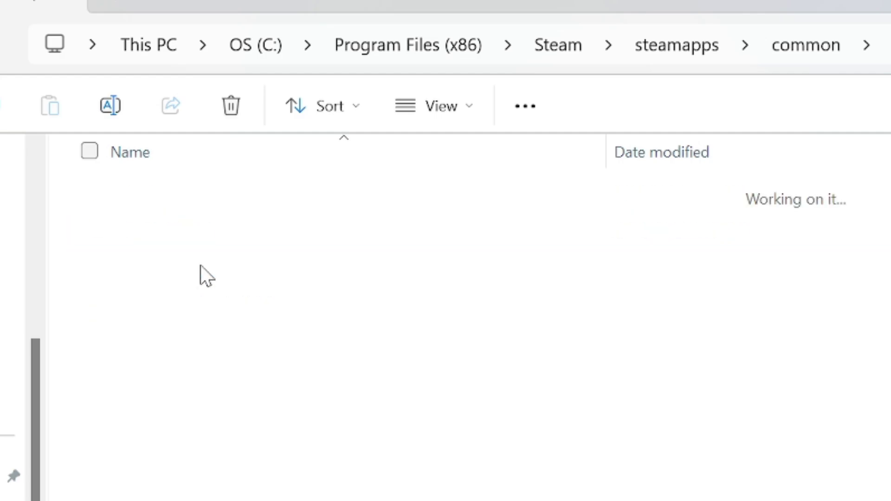
{"action": "double_click", "coordinate": [204, 199]}
{"action": "left_click", "coordinate": [175, 200]}
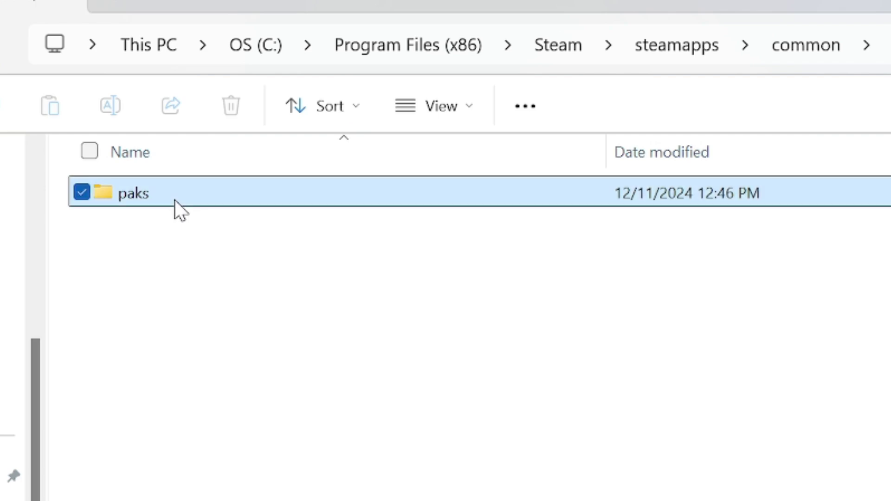
{"action": "double_click", "coordinate": [174, 200]}
{"action": "double_click", "coordinate": [176, 201]}
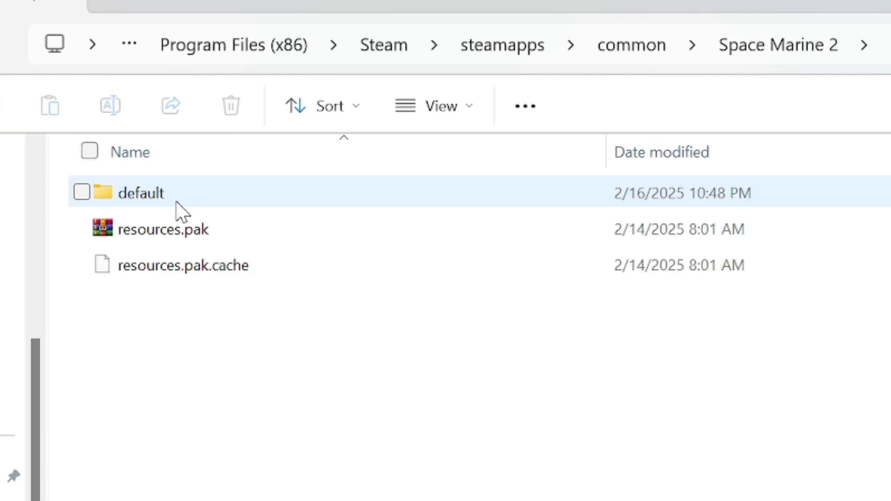
{"action": "double_click", "coordinate": [177, 204]}
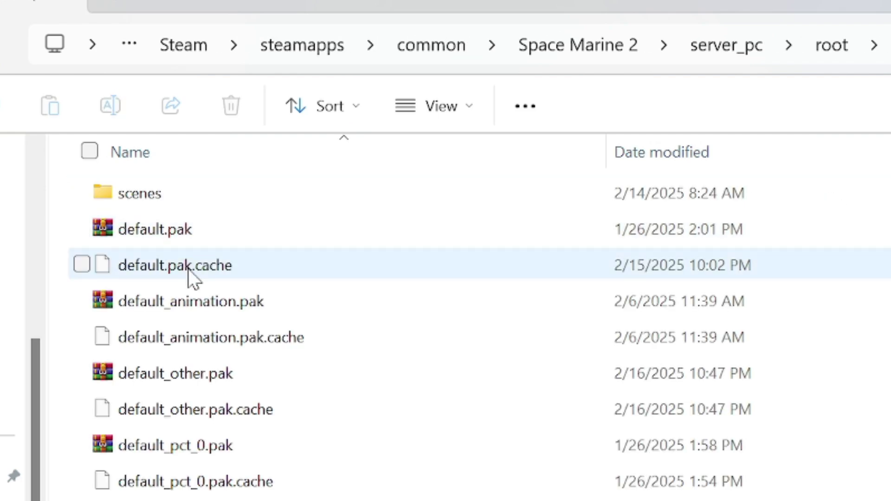
{"action": "double_click", "coordinate": [202, 366]}
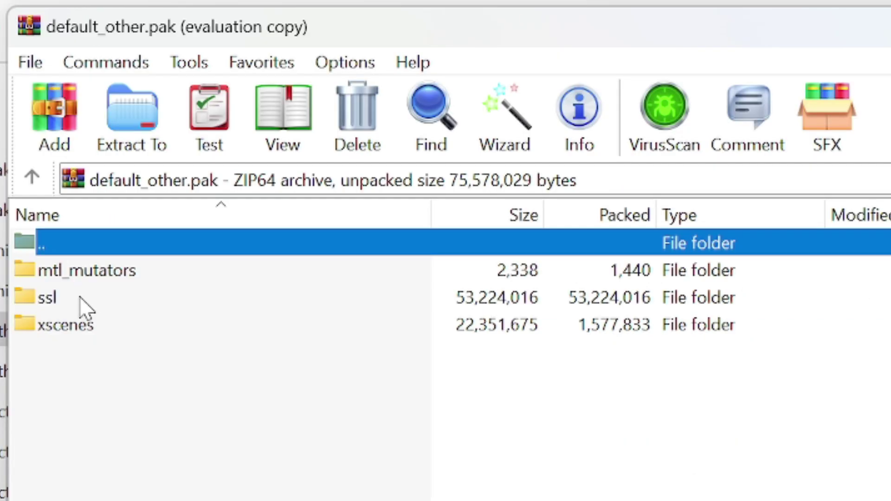
Browse to ssl\main\game\game_modes\descs and open game_mode_description_library.sso for editing
{"action": "double_click", "coordinate": [80, 296]}
{"action": "scroll", "coordinate": [80, 302], "scroll_direction": "down", "scroll_amount": 6}
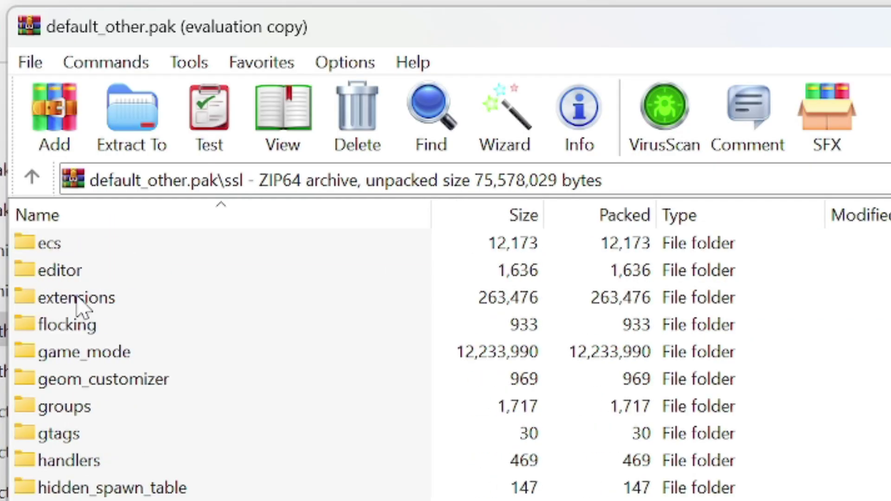
{"action": "scroll", "coordinate": [80, 487], "scroll_direction": "down", "scroll_amount": 1}
{"action": "double_click", "coordinate": [209, 259]}
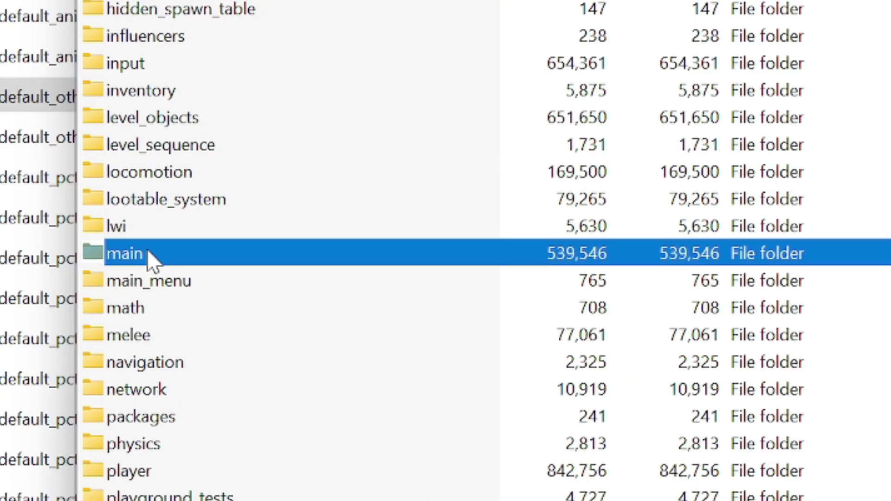
{"action": "double_click", "coordinate": [136, 65]}
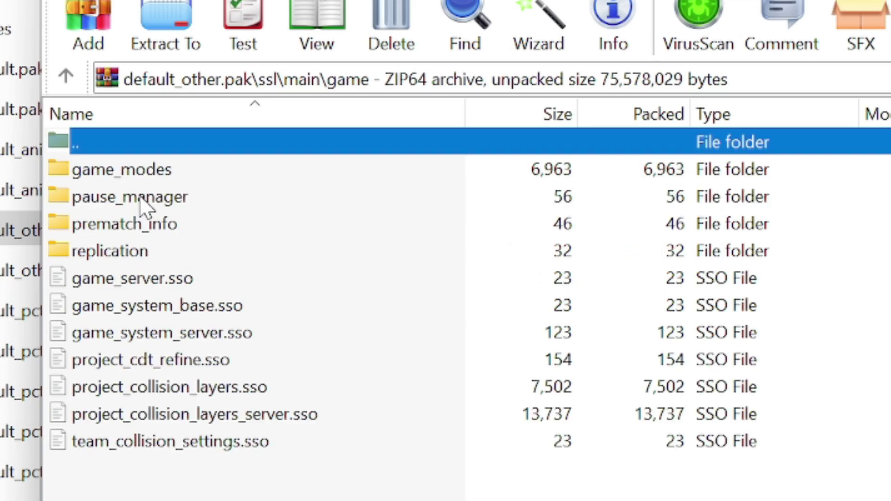
{"action": "double_click", "coordinate": [145, 172]}
{"action": "double_click", "coordinate": [128, 173]}
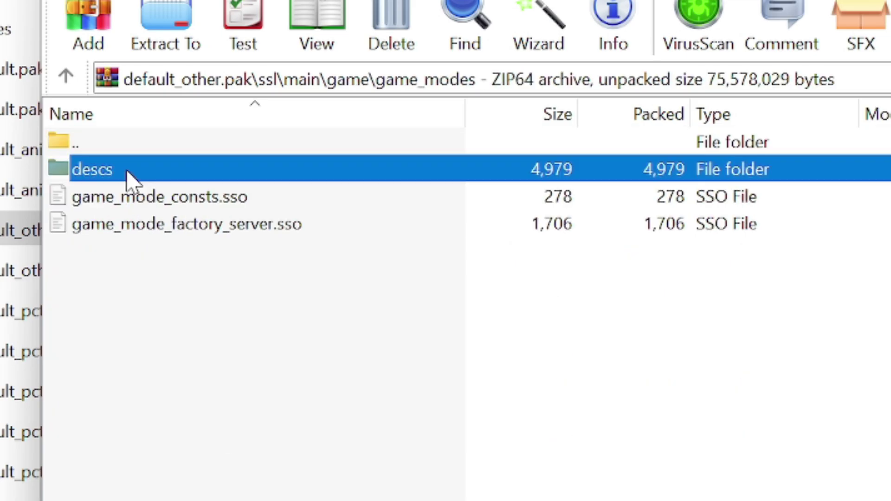
{"action": "left_click", "coordinate": [225, 200]}
{"action": "double_click", "coordinate": [227, 199]}
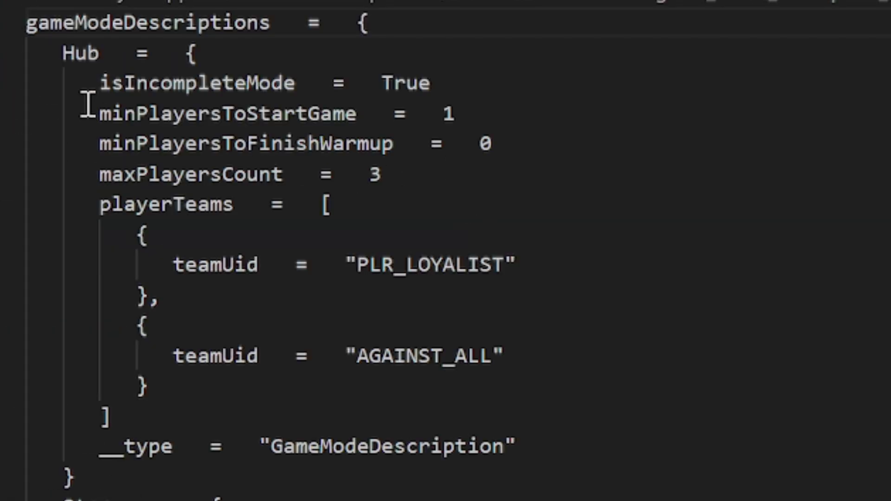
Replace the Pve mode's maxPlayersCount value of 3 with 6
{"action": "scroll", "coordinate": [207, 334], "scroll_direction": "down", "scroll_amount": 9}
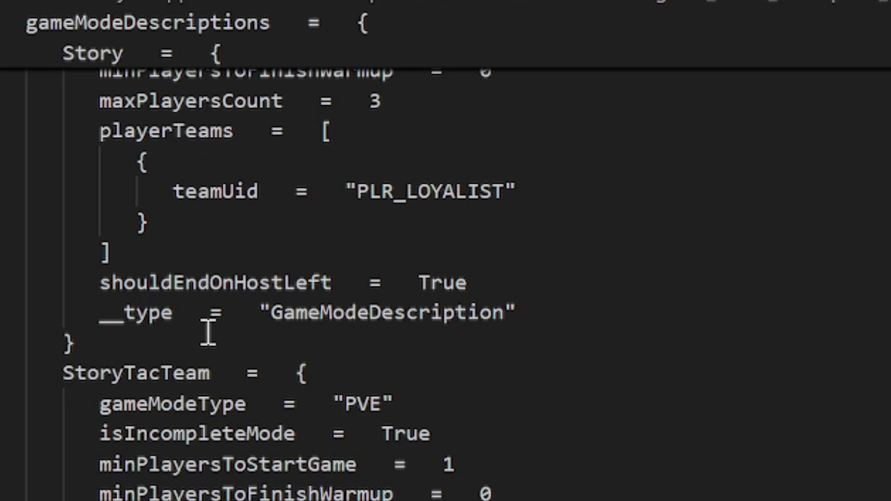
{"action": "scroll", "coordinate": [328, 318], "scroll_direction": "down", "scroll_amount": 4}
{"action": "left_click", "coordinate": [59, 164]}
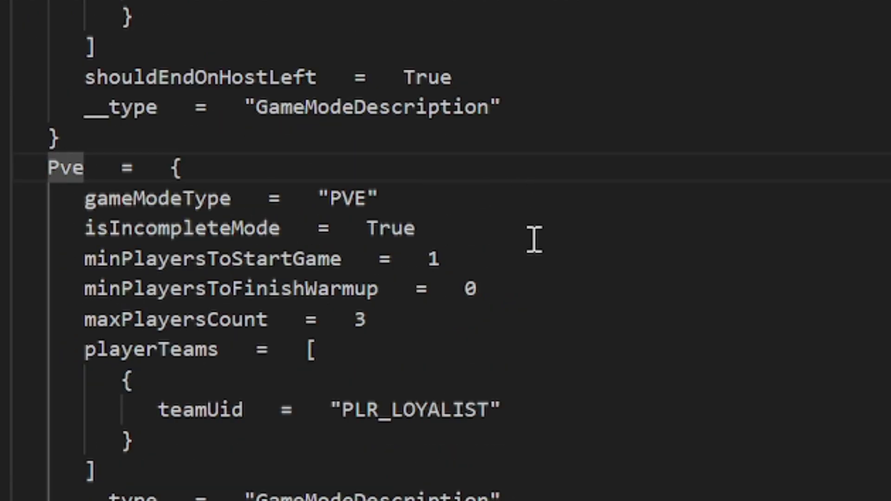
{"action": "left_click", "coordinate": [367, 319]}
{"action": "key", "text": "BackSpace"}
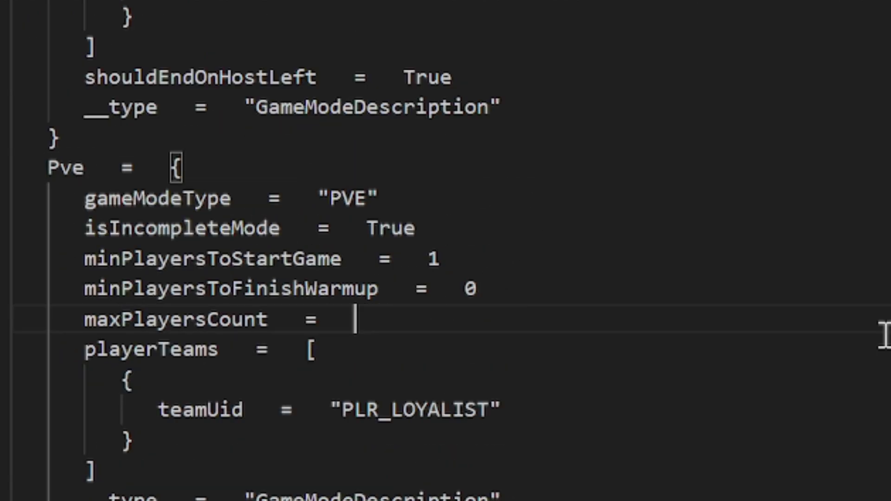
{"action": "type", "text": "6"}
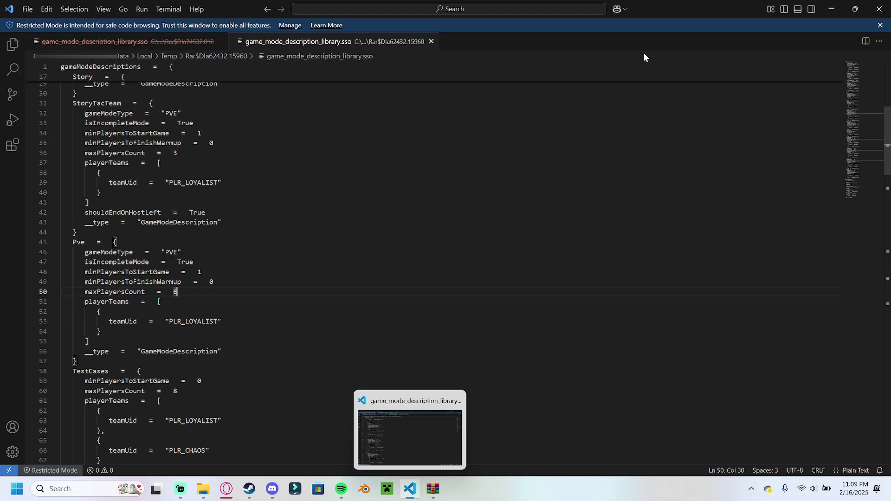
Close both library tabs and the editor, confirm the archive update, and close WinRAR
{"action": "left_click", "coordinate": [432, 42]}
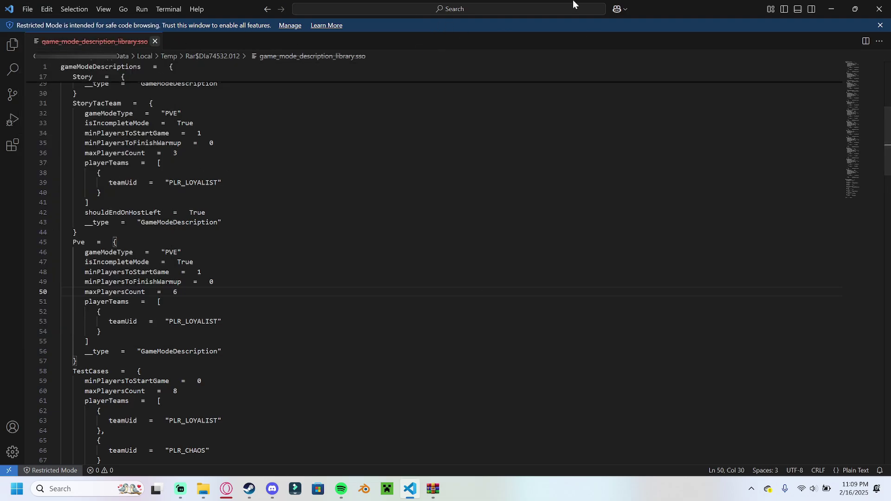
{"action": "left_click", "coordinate": [155, 42]}
{"action": "left_click", "coordinate": [879, 8]}
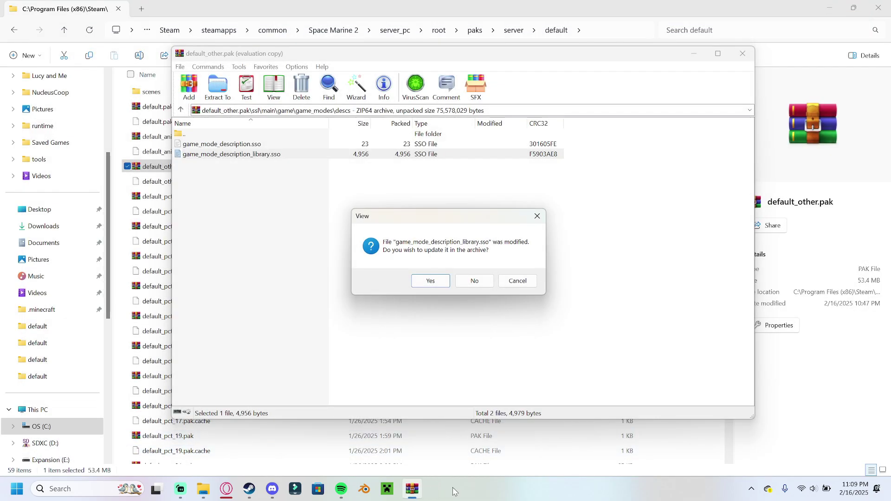
{"action": "left_click", "coordinate": [431, 281]}
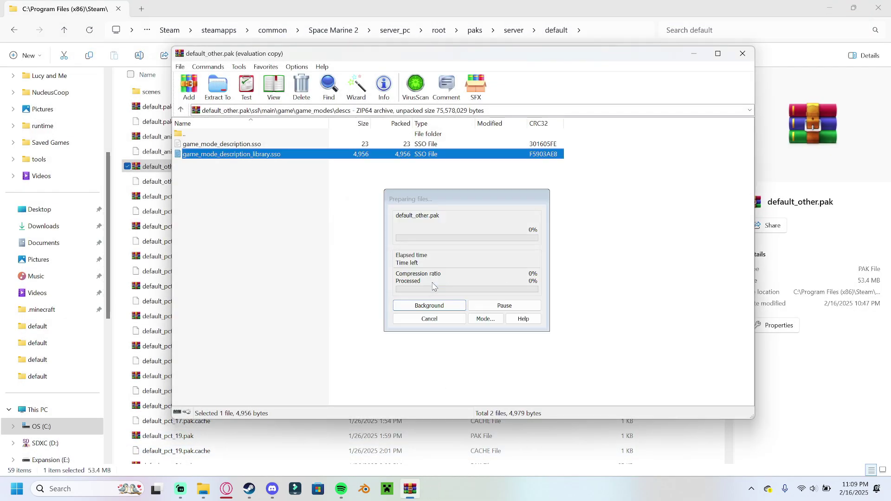
{"action": "left_click", "coordinate": [740, 54]}
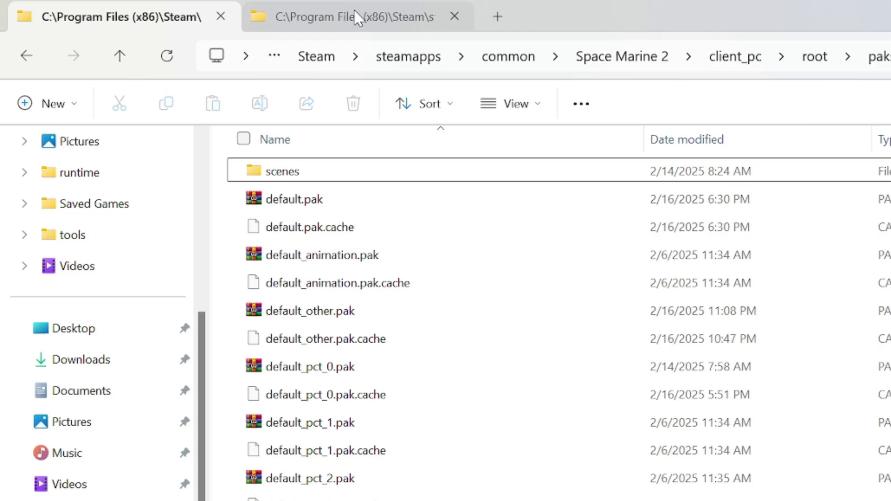
Run pakcacher.exe from the PakCacher download folder and close its console
{"action": "left_click", "coordinate": [354, 9]}
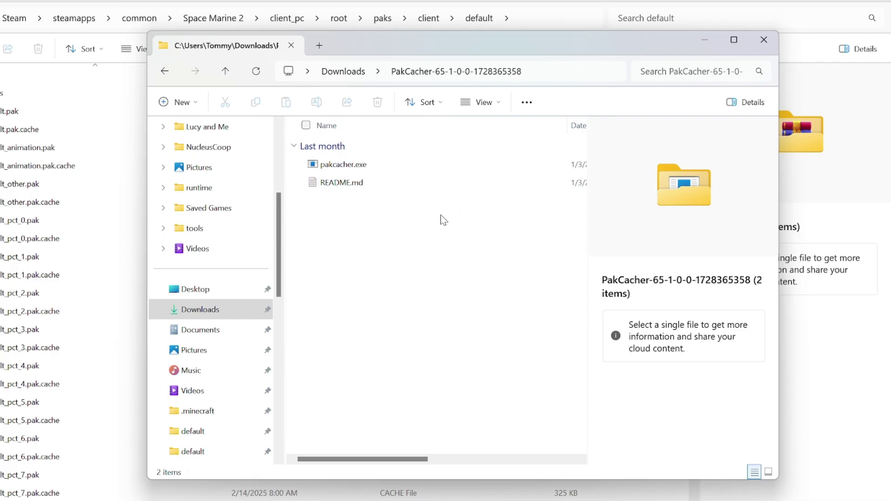
{"action": "double_click", "coordinate": [348, 165]}
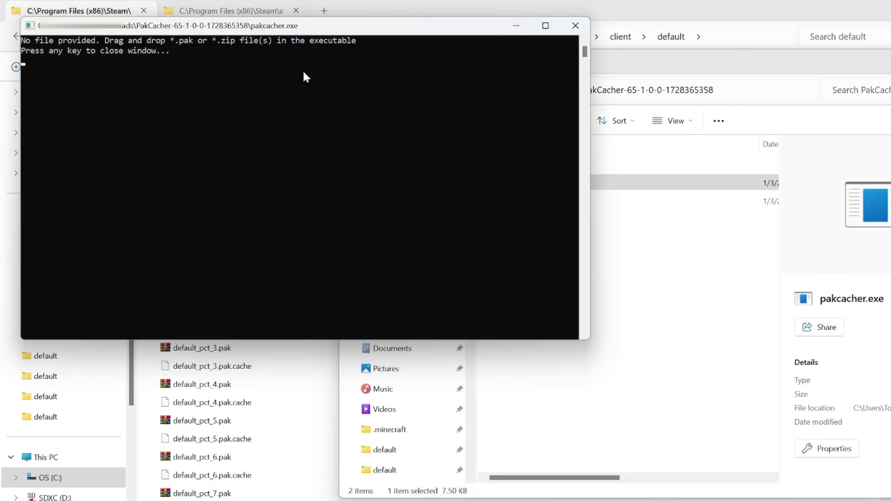
{"action": "left_click", "coordinate": [567, 32]}
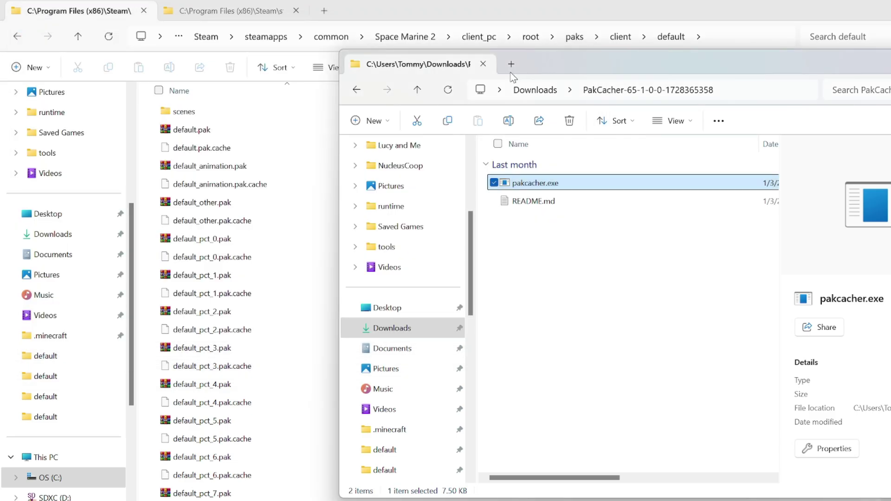
Place the Steam paks and PakCacher windows side by side and select client default_other.pak
{"action": "key", "text": "super+Left"}
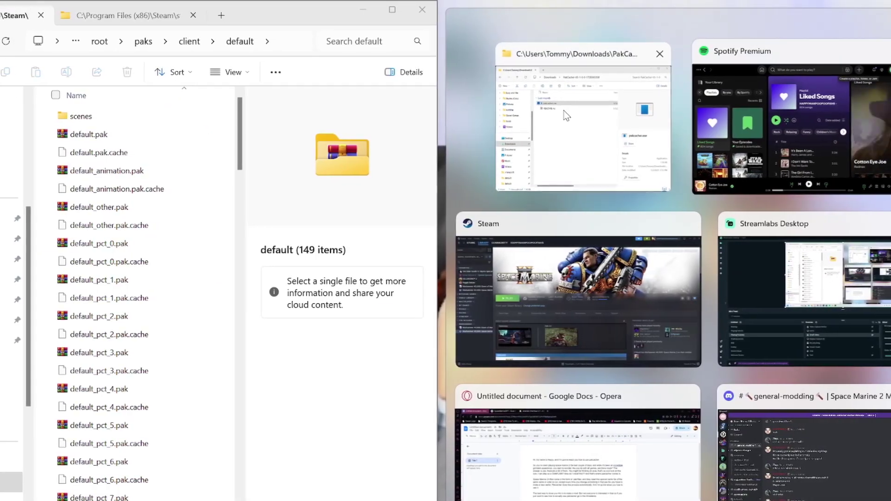
{"action": "left_click", "coordinate": [567, 98]}
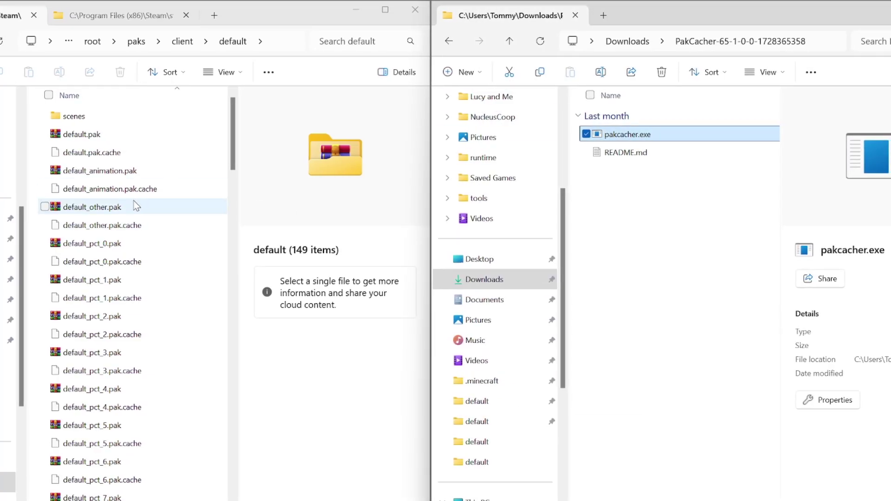
{"action": "left_click", "coordinate": [122, 207]}
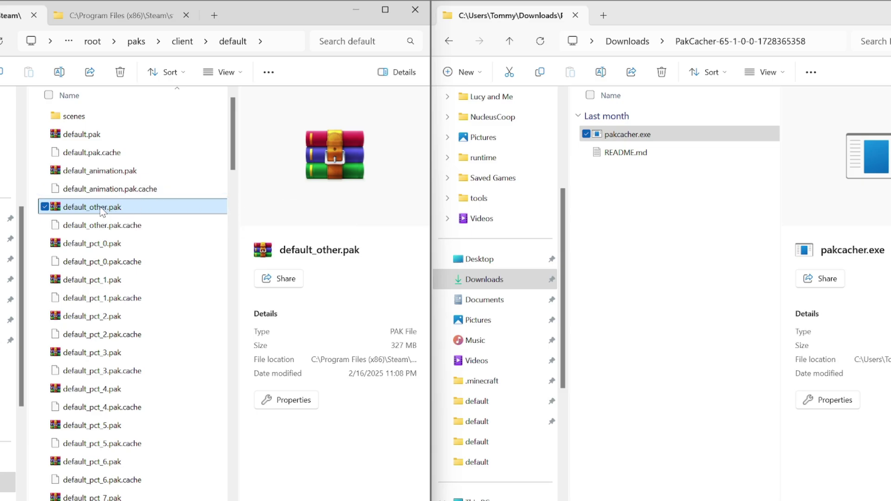
Run pakcacher.exe on the client default_other.pak and close the console once processing completes
{"action": "left_click_drag", "start_coordinate": [104, 211], "coordinate": [627, 135]}
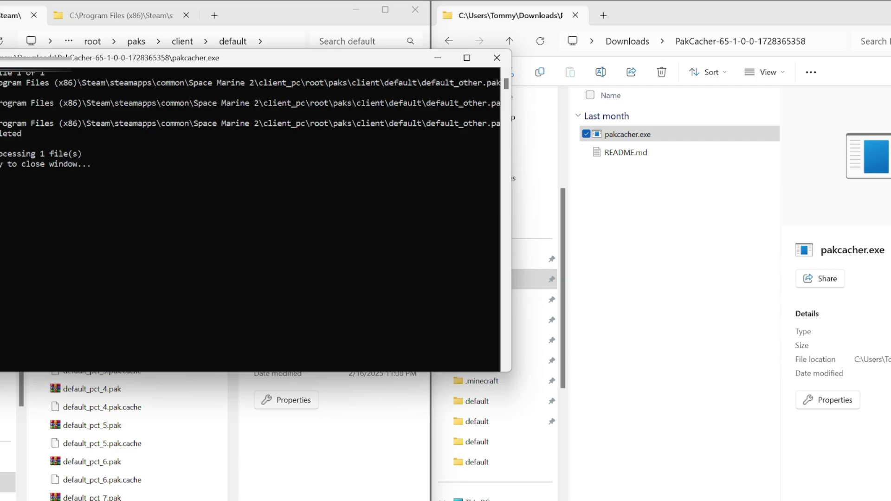
{"action": "left_click_drag", "start_coordinate": [1, 154], "coordinate": [76, 158]}
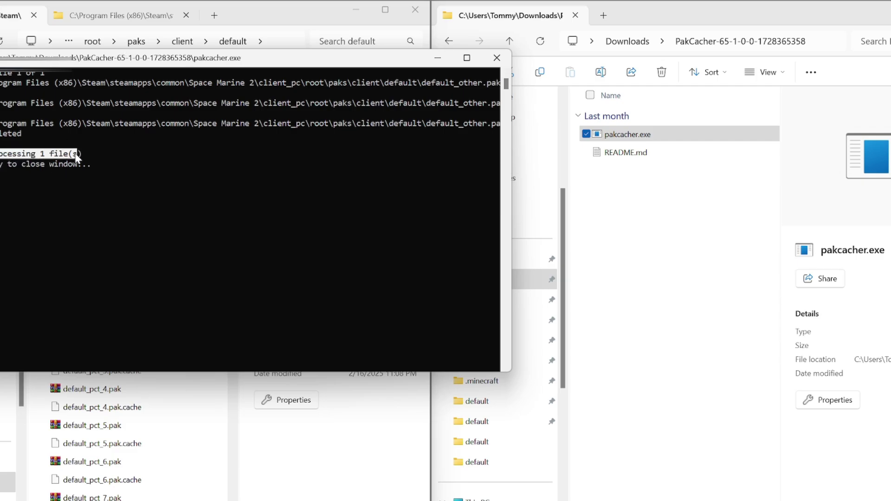
{"action": "left_click", "coordinate": [497, 59]}
Delete the timestamped backup cache and confirm the new default_other.pak.cache is dated 11:11 PM
{"action": "left_click", "coordinate": [150, 228]}
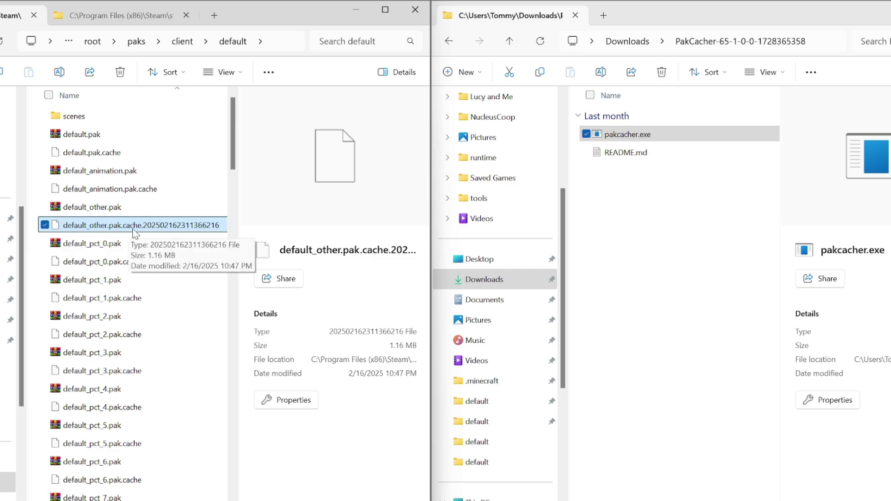
{"action": "key", "text": "Delete"}
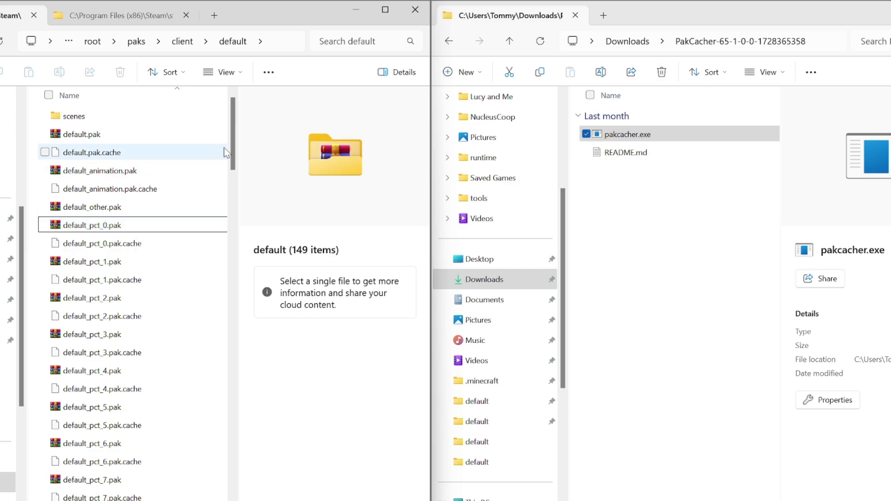
{"action": "left_click_drag", "start_coordinate": [233, 150], "coordinate": [234, 499]}
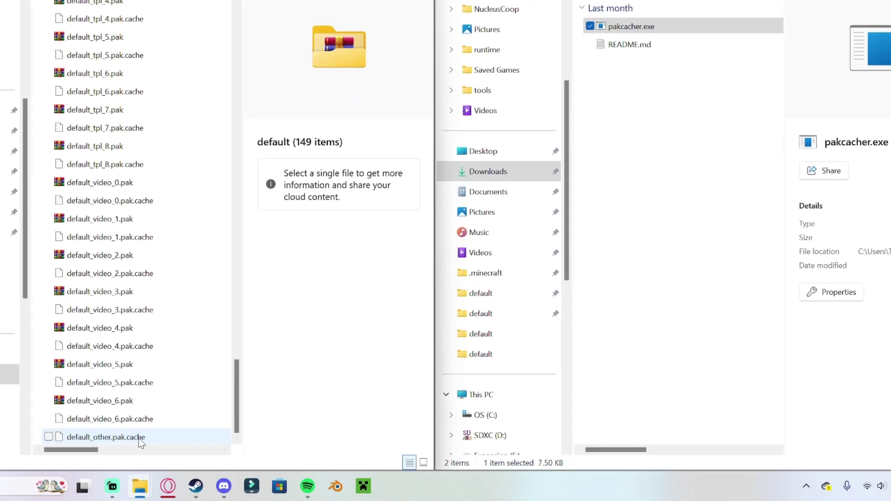
{"action": "left_click", "coordinate": [139, 438]}
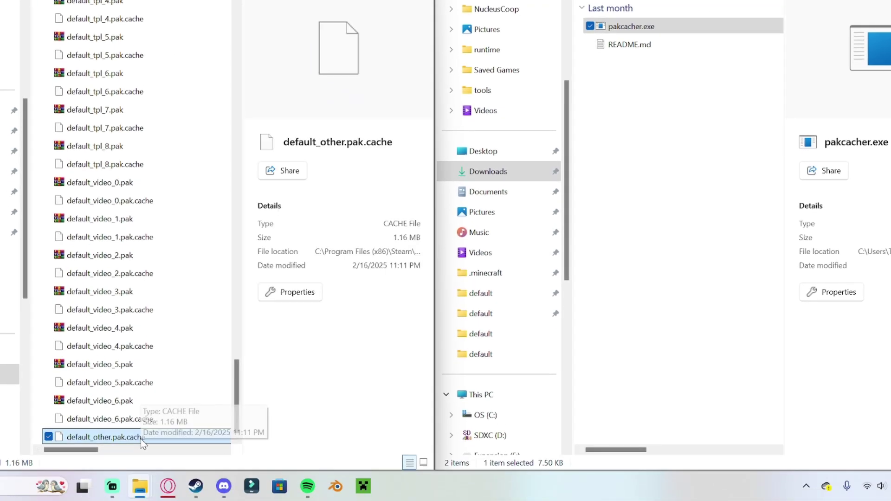
{"action": "left_click_drag", "start_coordinate": [236, 394], "coordinate": [236, 0]}
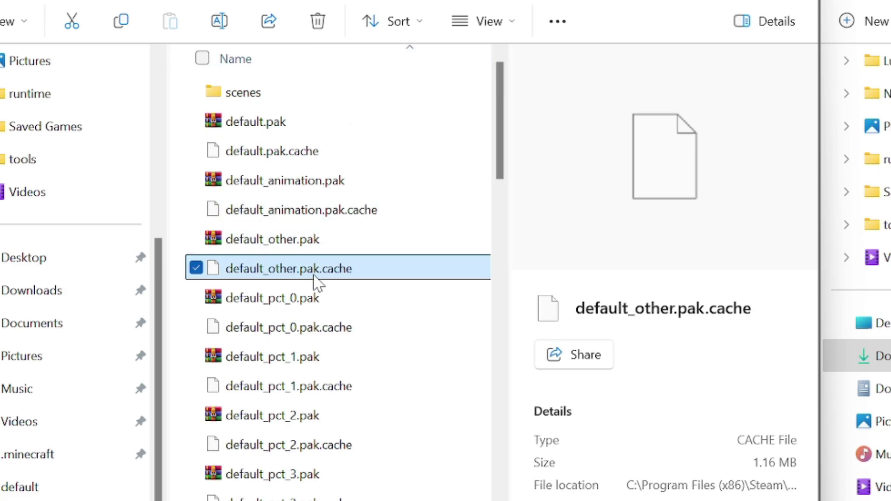
{"action": "left_click", "coordinate": [311, 245]}
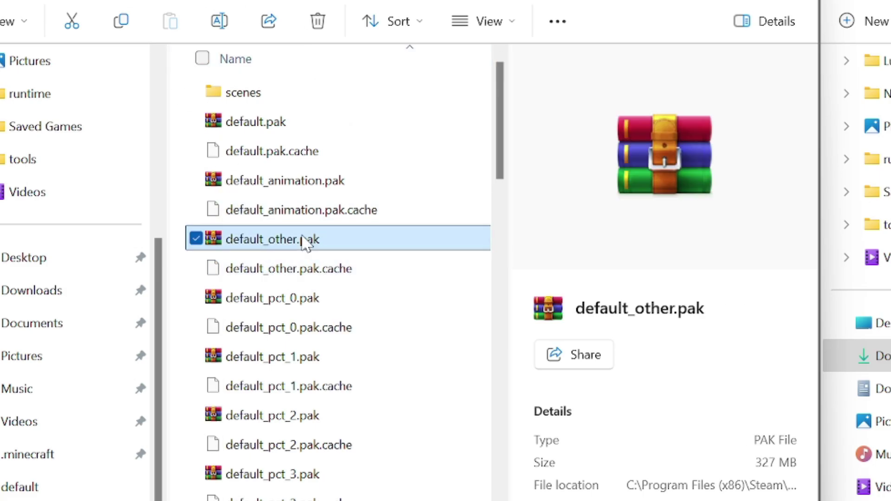
{"action": "left_click", "coordinate": [272, 268]}
{"action": "left_click", "coordinate": [285, 245]}
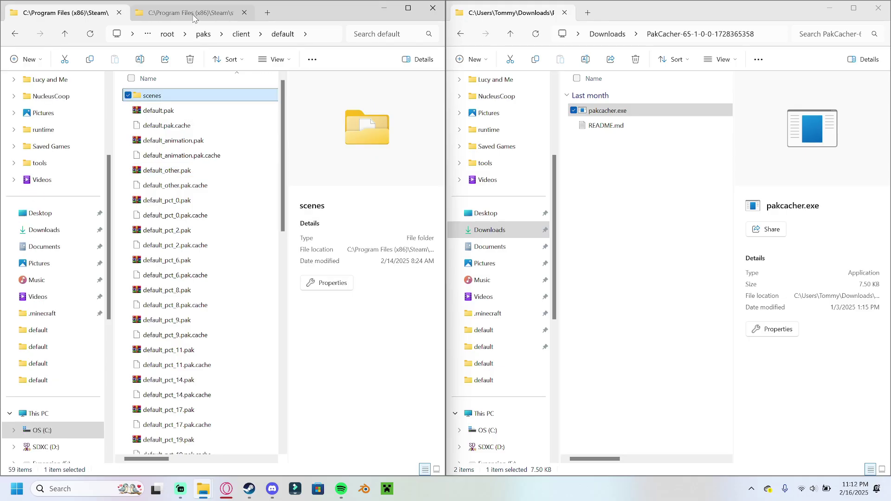
In the server paks folder, run pakcacher.exe on default_other.pak and close the console
{"action": "left_click", "coordinate": [193, 12]}
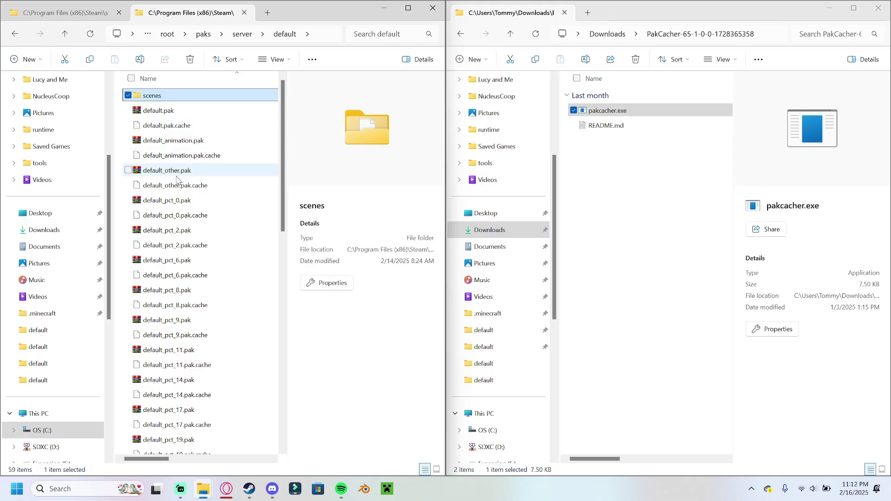
{"action": "left_click", "coordinate": [172, 175]}
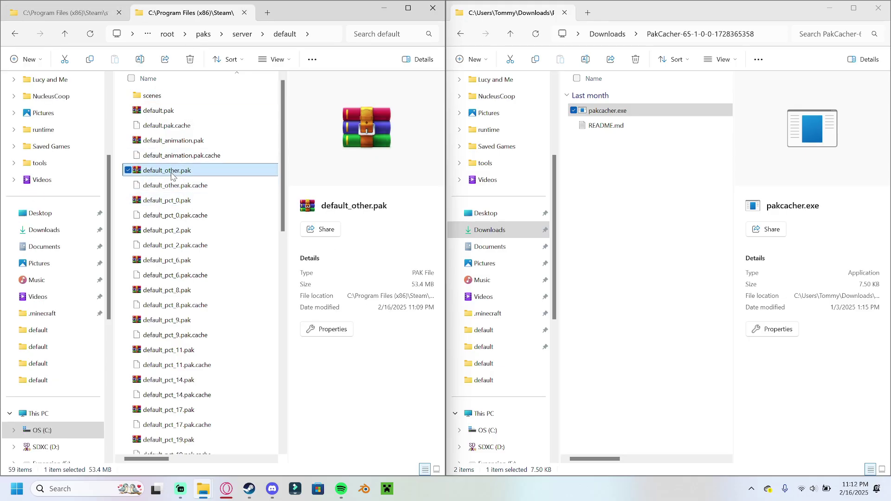
{"action": "left_click_drag", "start_coordinate": [150, 173], "coordinate": [620, 110]}
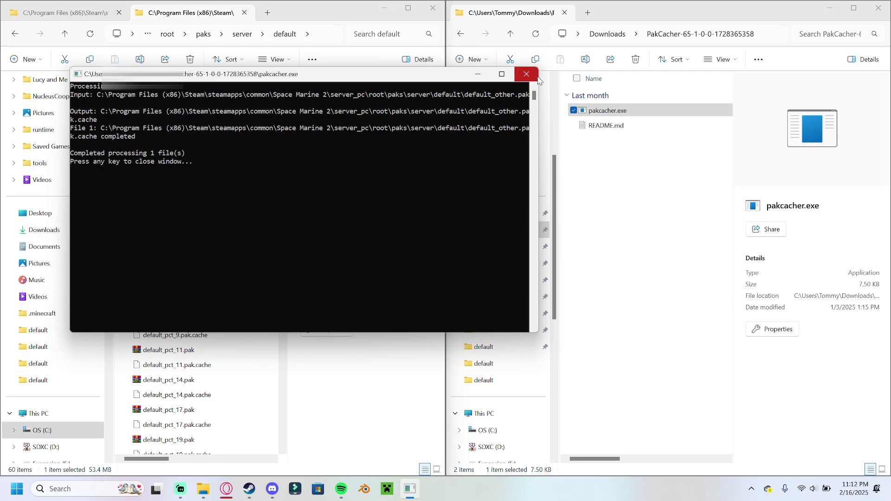
{"action": "left_click", "coordinate": [526, 74]}
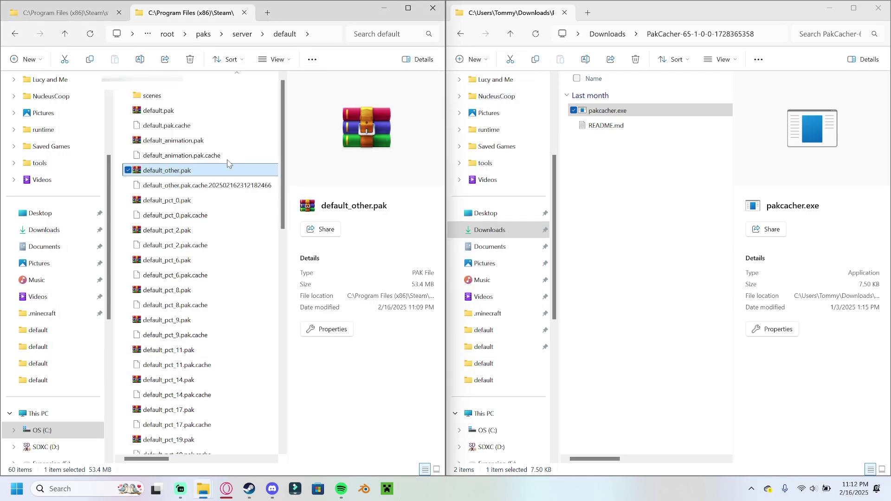
Delete the timestamped backup cache and confirm the new 604 KB cache dated 11:12 PM
{"action": "left_click", "coordinate": [156, 186]}
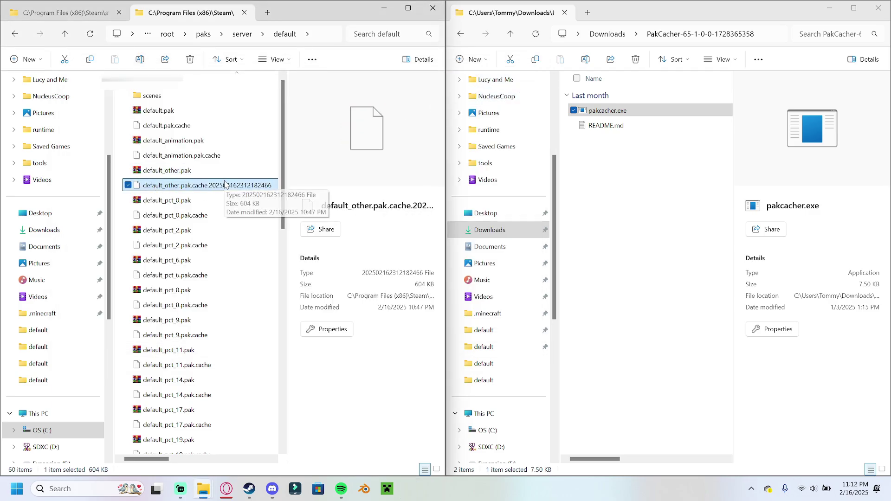
{"action": "key", "text": "Delete"}
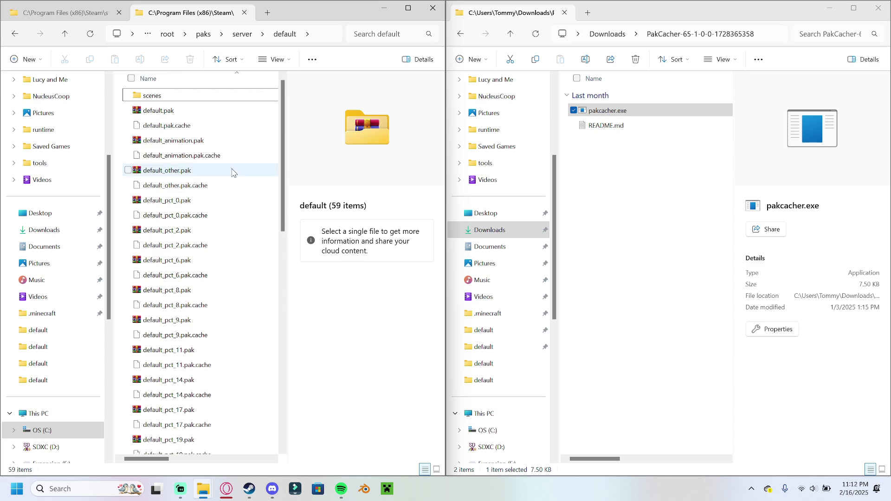
{"action": "left_click", "coordinate": [179, 186]}
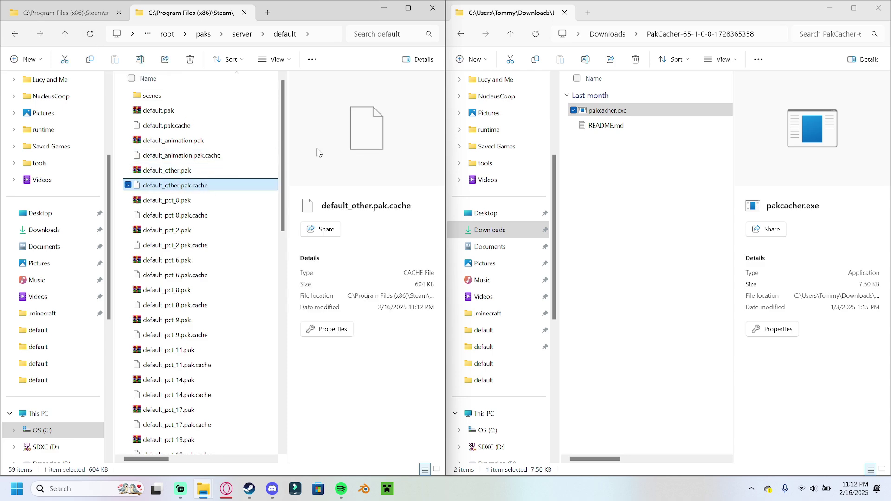